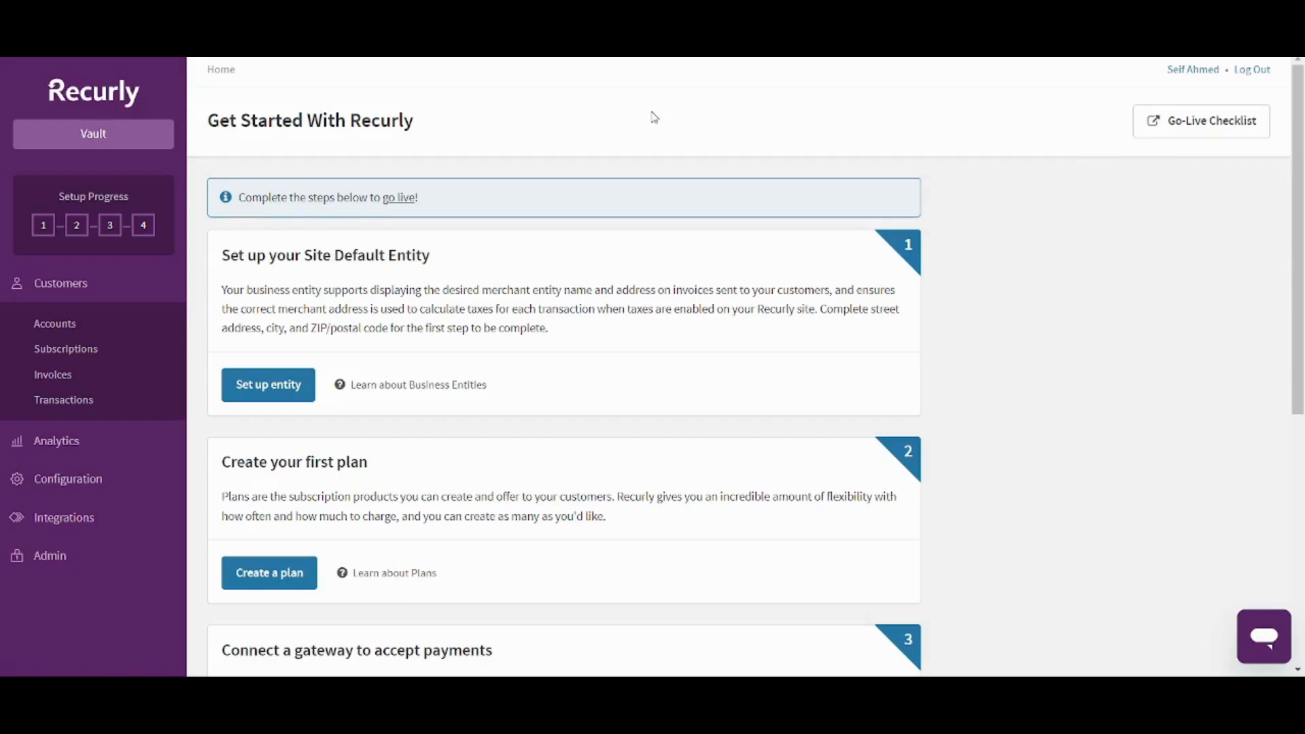
Step: Open the details of the site default business entity Vault from the site configuration
{"action": "left_click", "coordinate": [98, 482]}
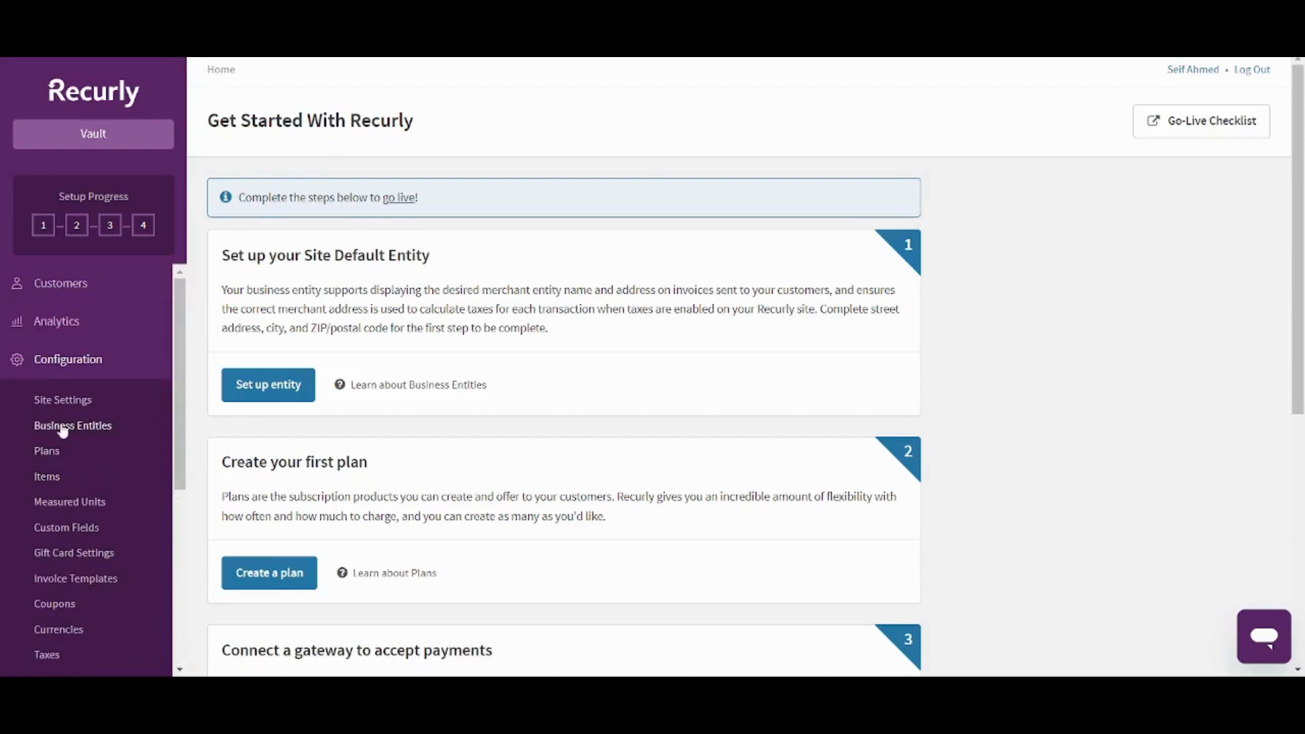
{"action": "left_click", "coordinate": [104, 426]}
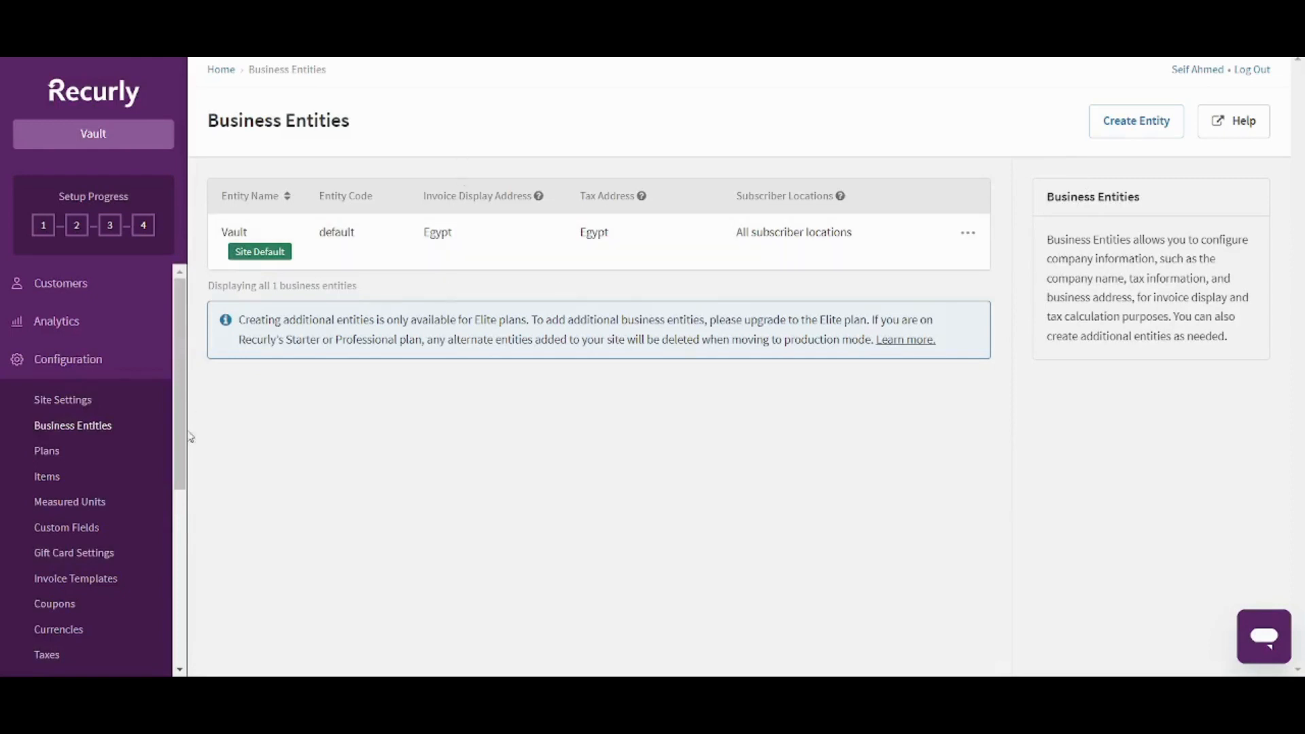
{"action": "left_click", "coordinate": [418, 251]}
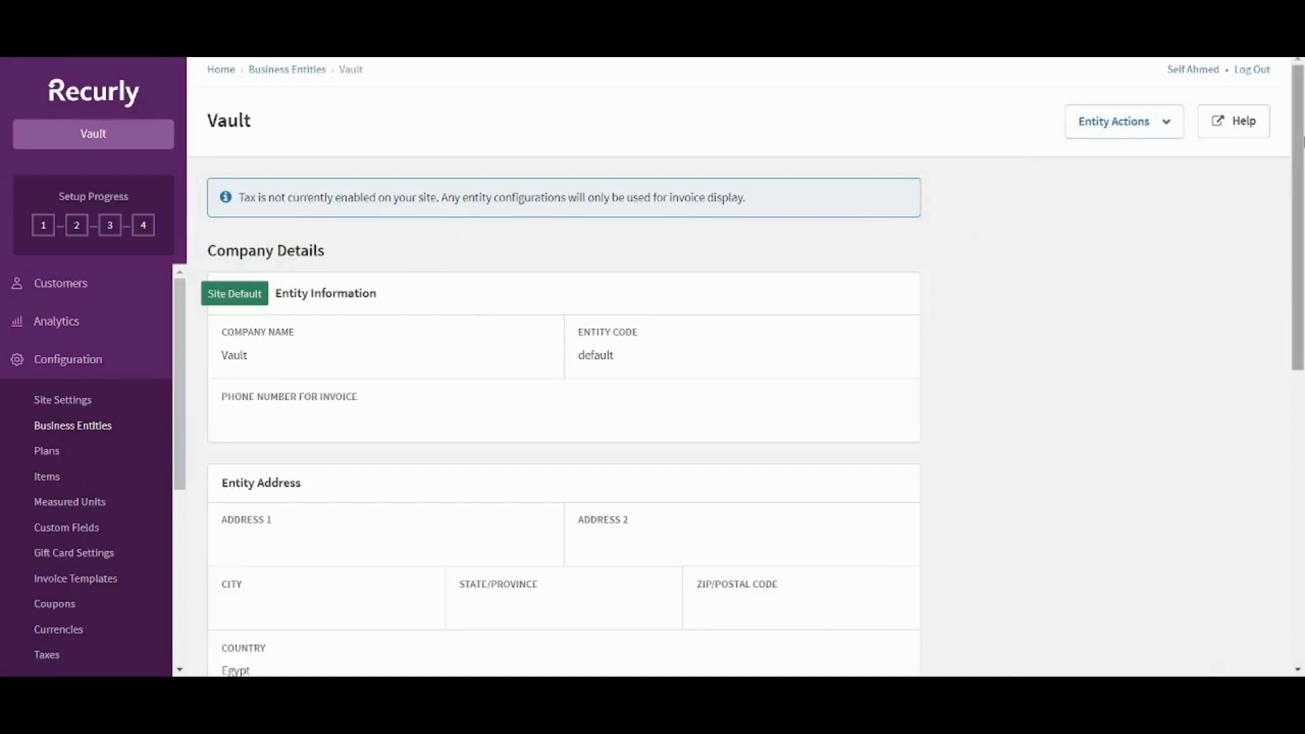
Step: Review the entity's company details, address, tax ID, invoice images and invoice notes
{"action": "scroll", "coordinate": [1140, 180], "scroll_direction": "down", "scroll_amount": 1}
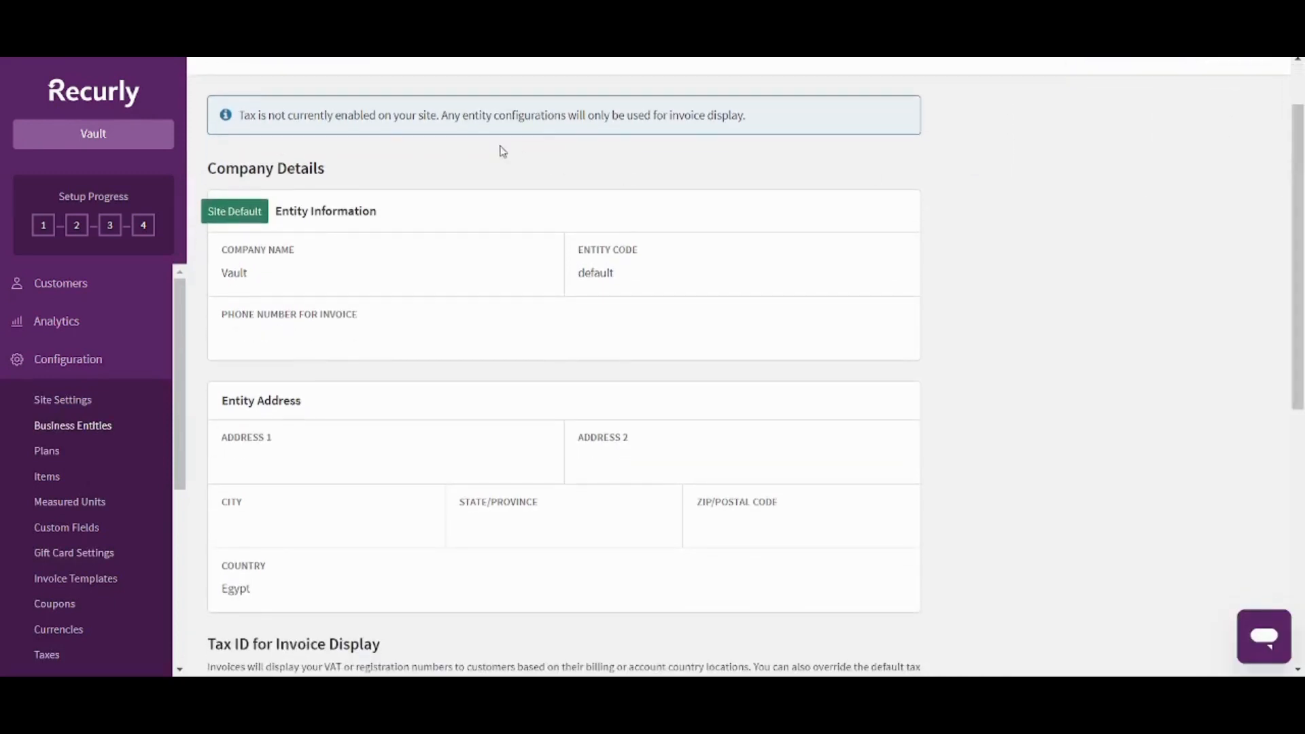
{"action": "scroll", "coordinate": [837, 191], "scroll_direction": "up", "scroll_amount": 1}
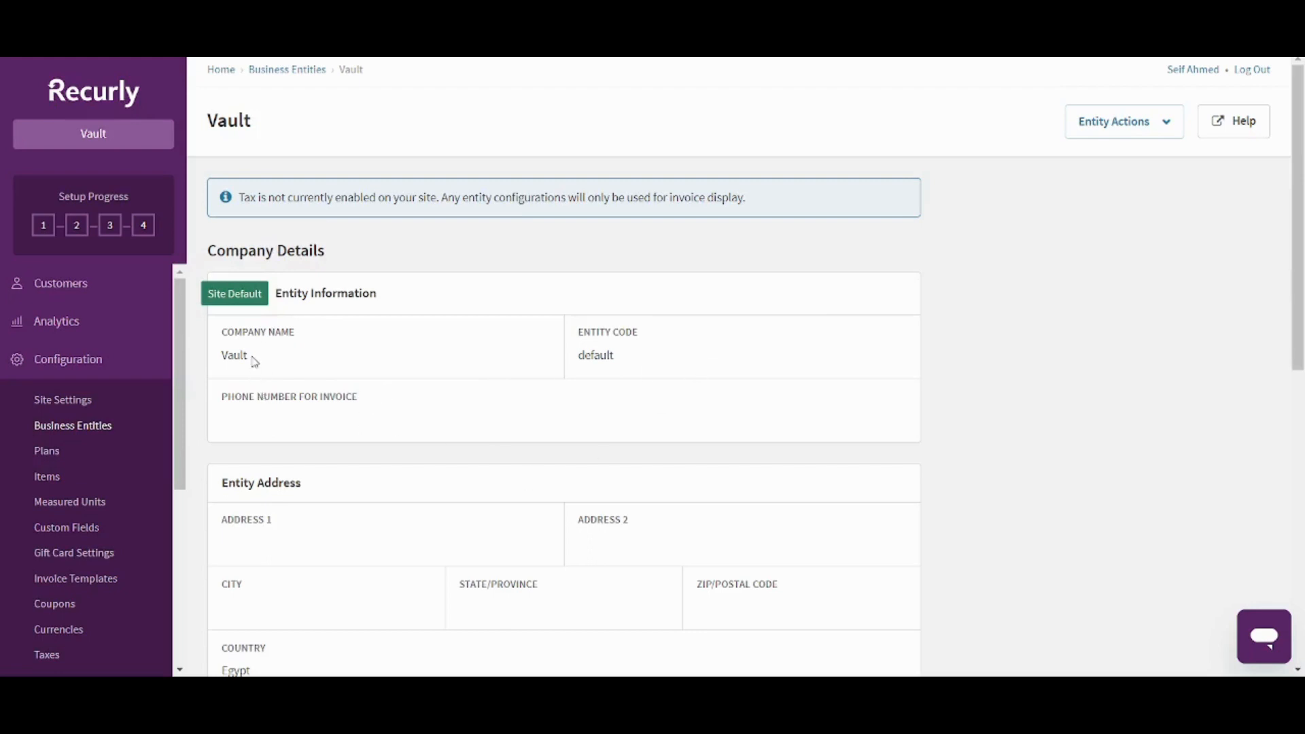
{"action": "left_click_drag", "start_coordinate": [1298, 199], "coordinate": [1304, 327]}
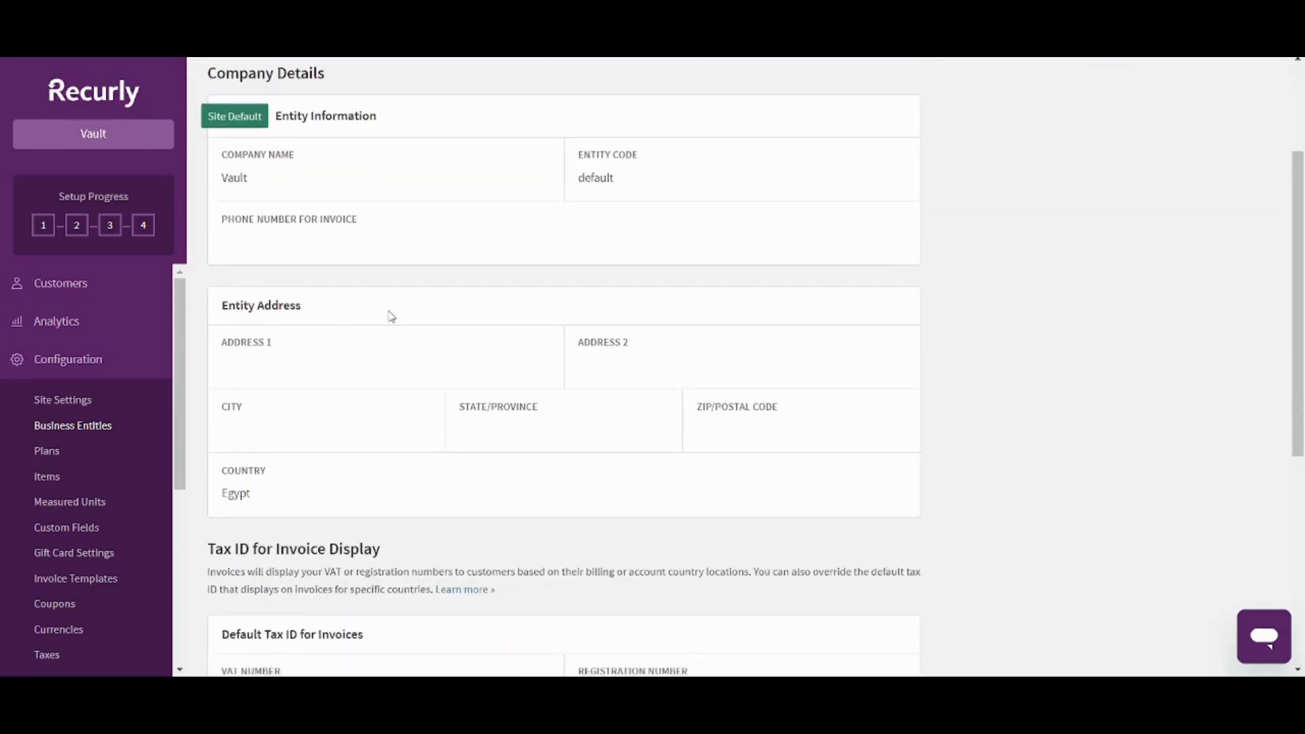
{"action": "left_click_drag", "start_coordinate": [1304, 309], "coordinate": [1304, 479]}
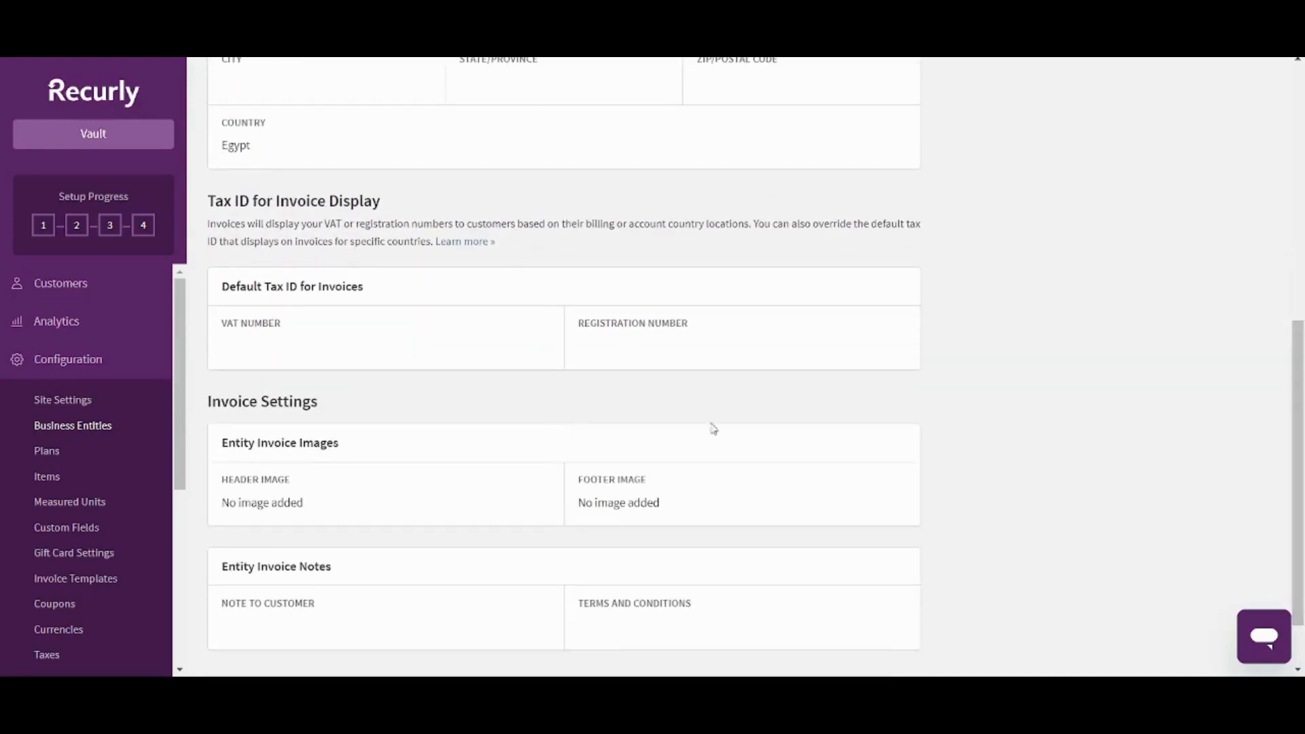
{"action": "left_click_drag", "start_coordinate": [1304, 391], "coordinate": [1304, 428]}
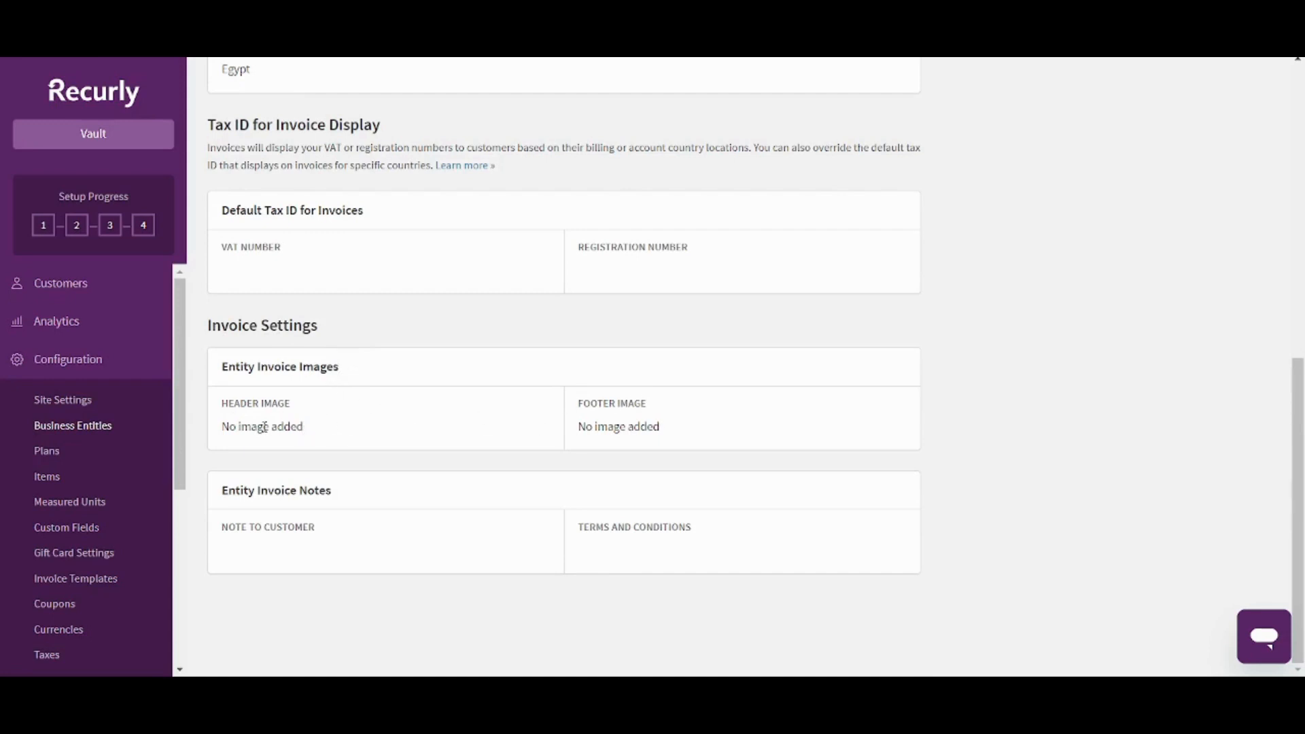
{"action": "left_click_drag", "start_coordinate": [1297, 444], "coordinate": [1299, 146]}
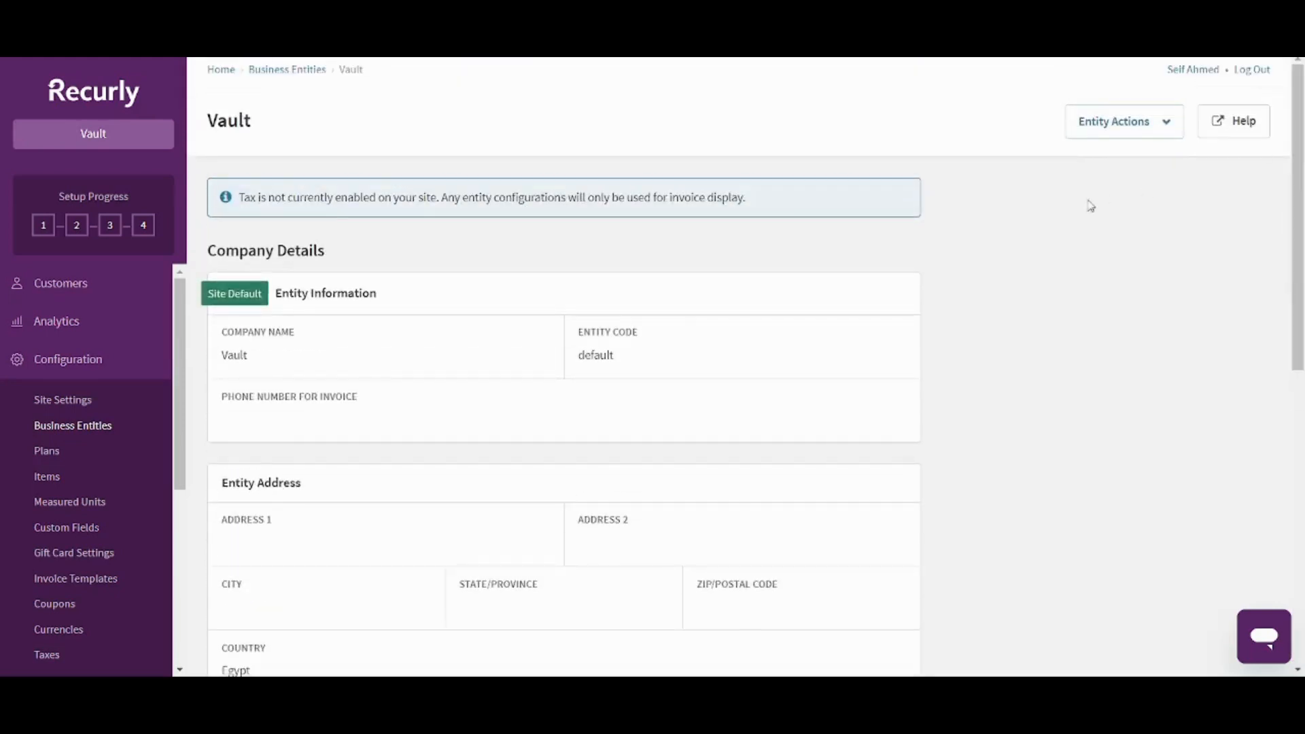
Step: Edit the Vault entity and upload Untitled_logo_5_free-file.jpg as both the header and footer invoice image
{"action": "left_click", "coordinate": [1164, 129]}
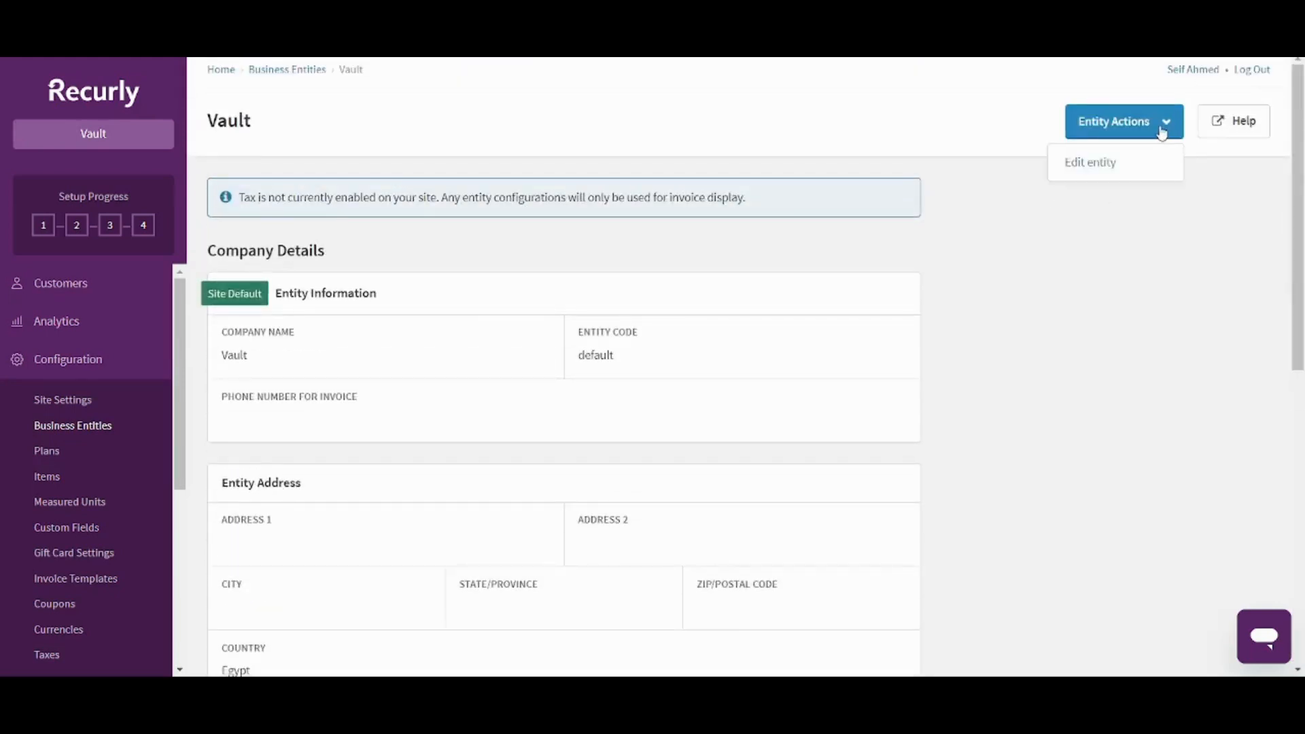
{"action": "left_click", "coordinate": [1105, 163]}
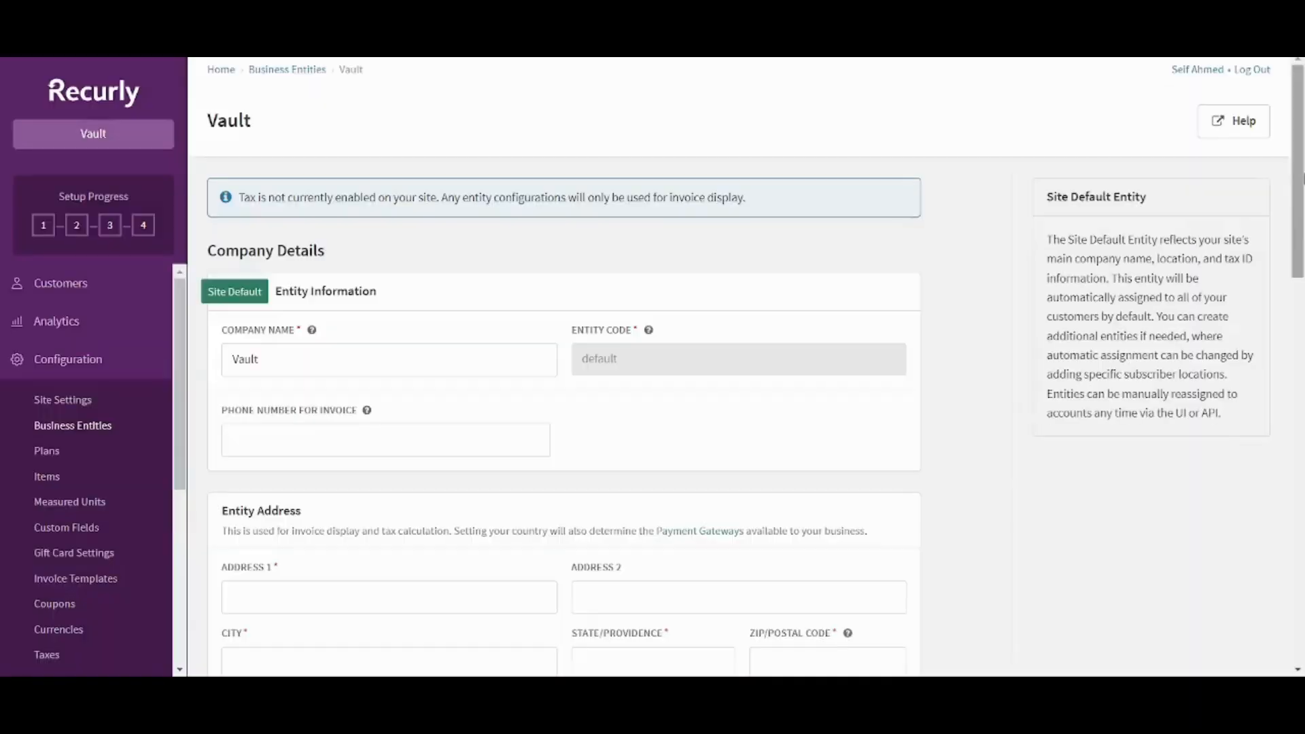
{"action": "scroll", "coordinate": [748, 367], "scroll_direction": "down", "scroll_amount": 4}
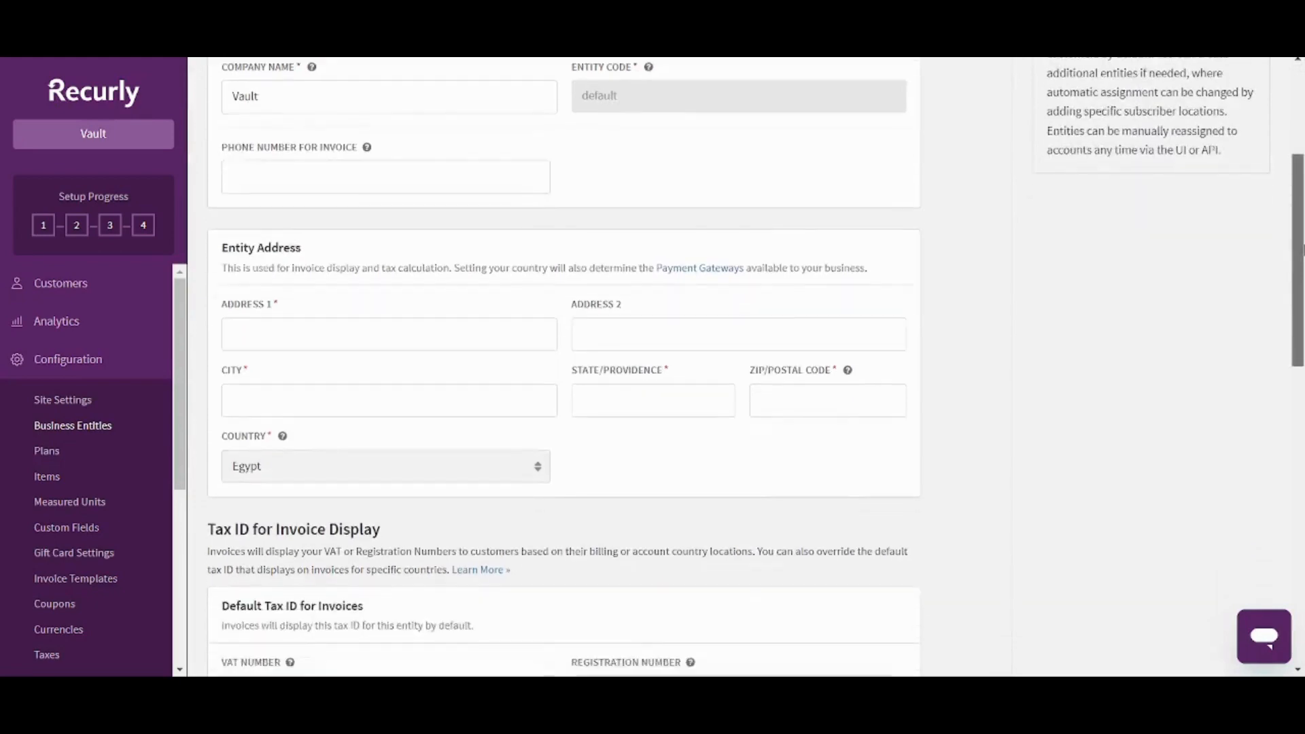
{"action": "scroll", "coordinate": [563, 367], "scroll_direction": "down", "scroll_amount": 7}
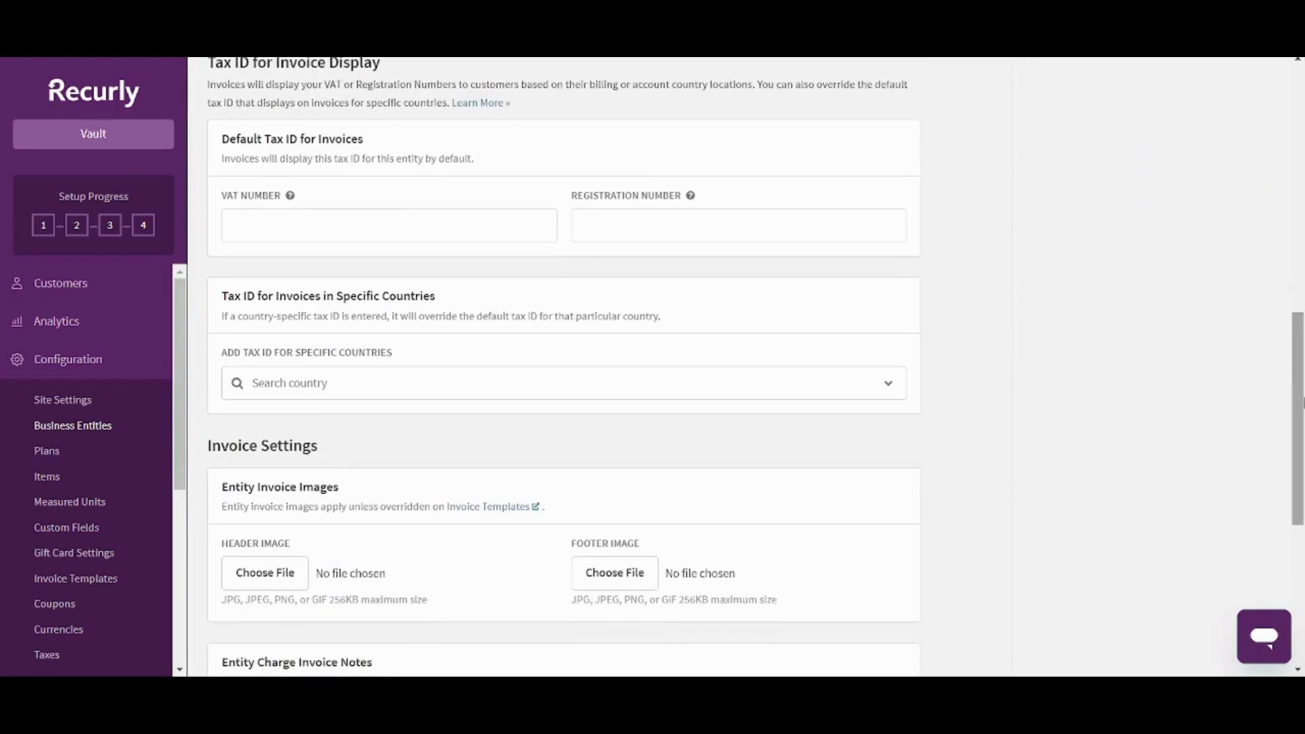
{"action": "scroll", "coordinate": [636, 431], "scroll_direction": "down", "scroll_amount": 3}
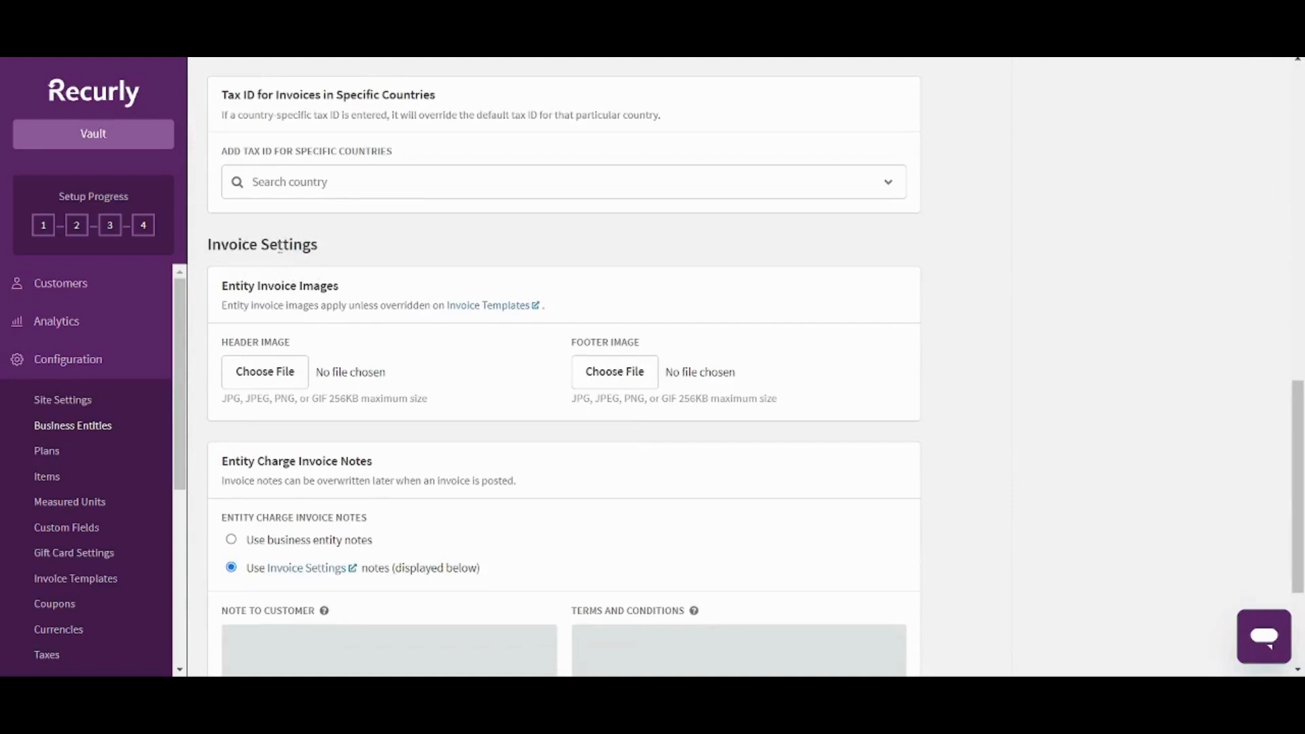
{"action": "left_click_drag", "start_coordinate": [312, 246], "coordinate": [234, 246]}
{"action": "left_click", "coordinate": [337, 280]}
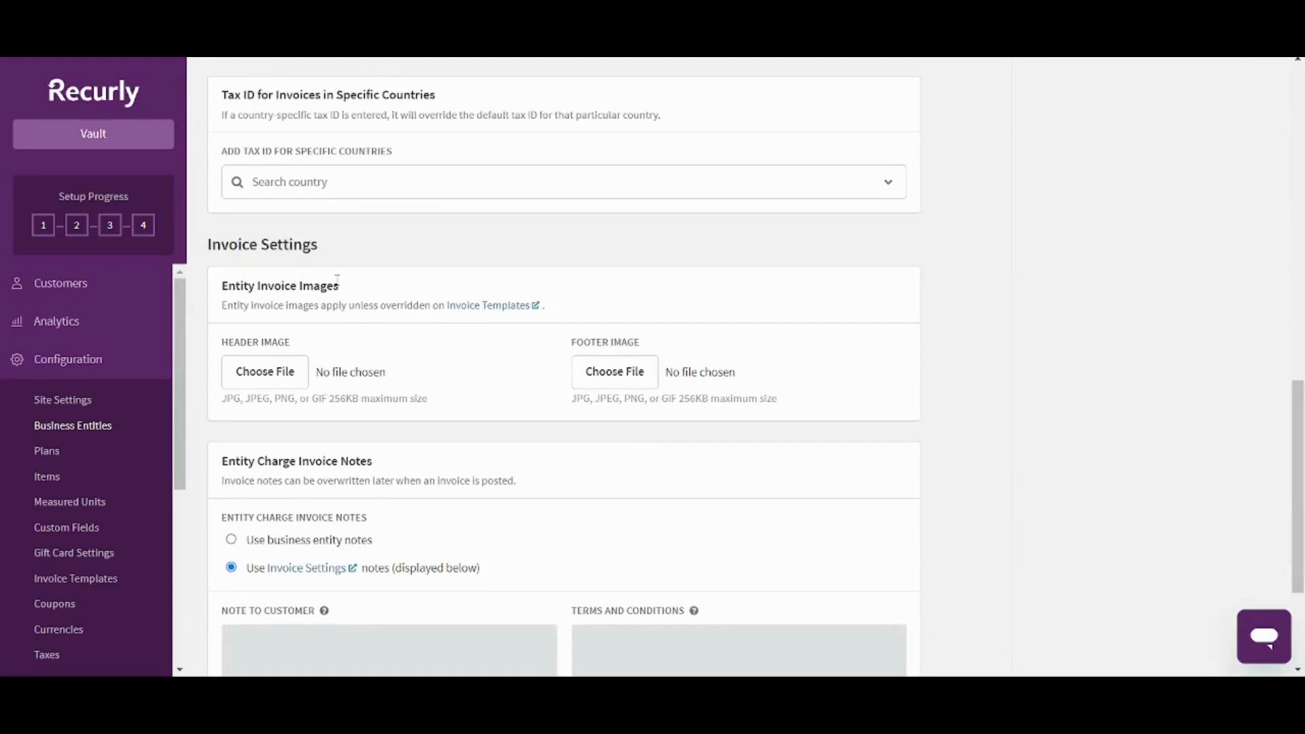
{"action": "left_click", "coordinate": [290, 367]}
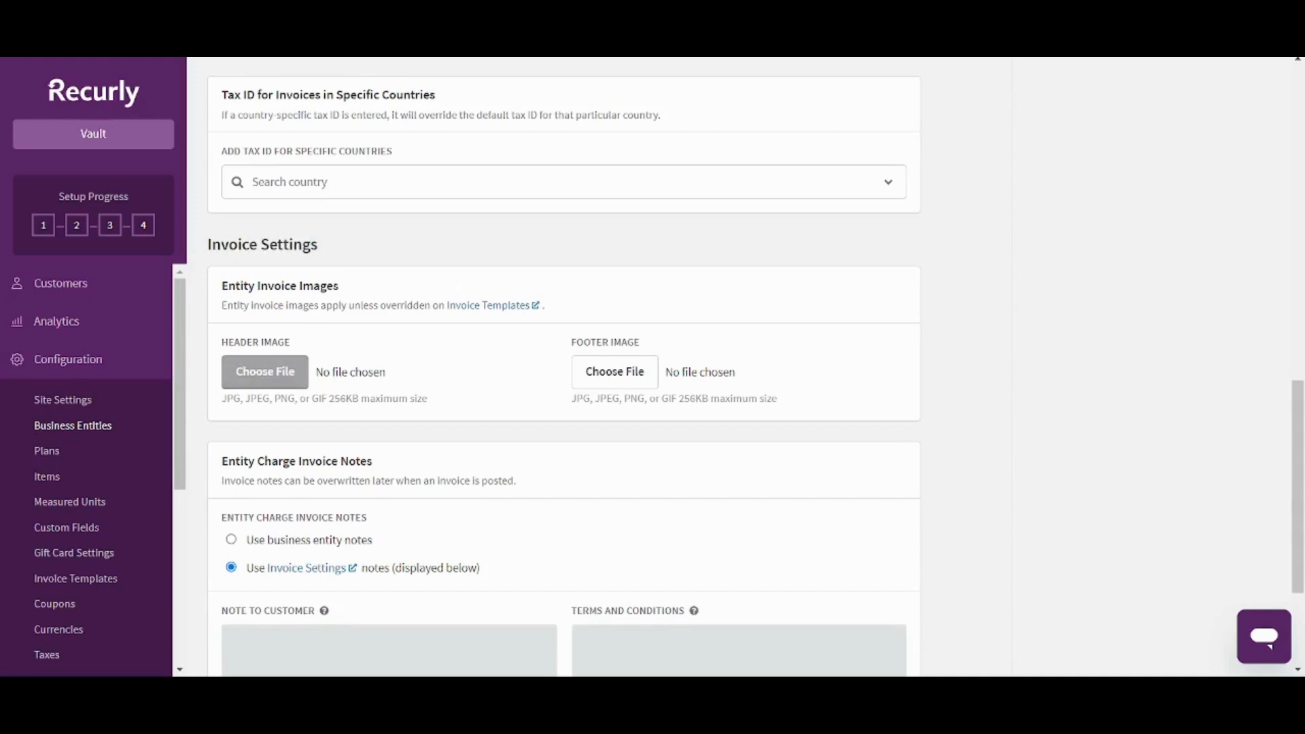
{"action": "left_click", "coordinate": [640, 381]}
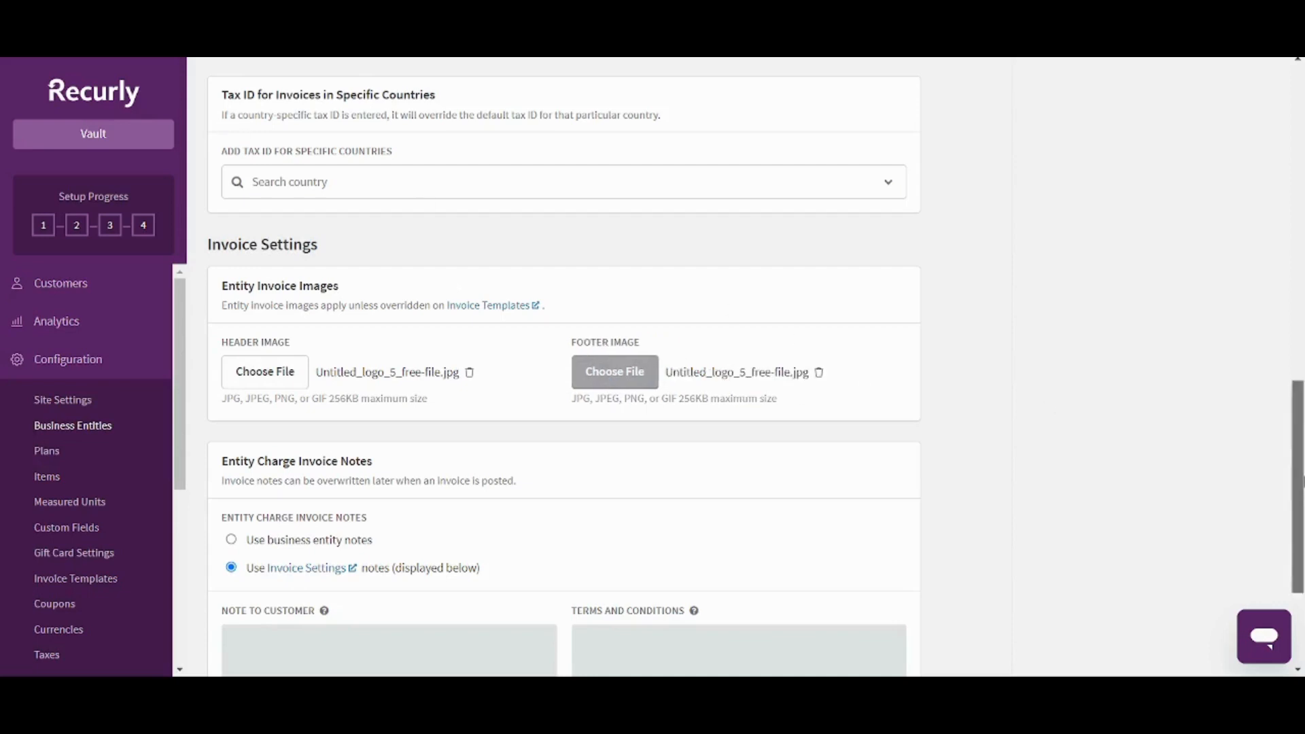
Step: Try the business entity notes option for the entity charge invoice notes and return to the Invoice Settings notes
{"action": "scroll", "coordinate": [1299, 511], "scroll_direction": "down", "scroll_amount": 2}
{"action": "scroll", "coordinate": [1302, 512], "scroll_direction": "down", "scroll_amount": 3}
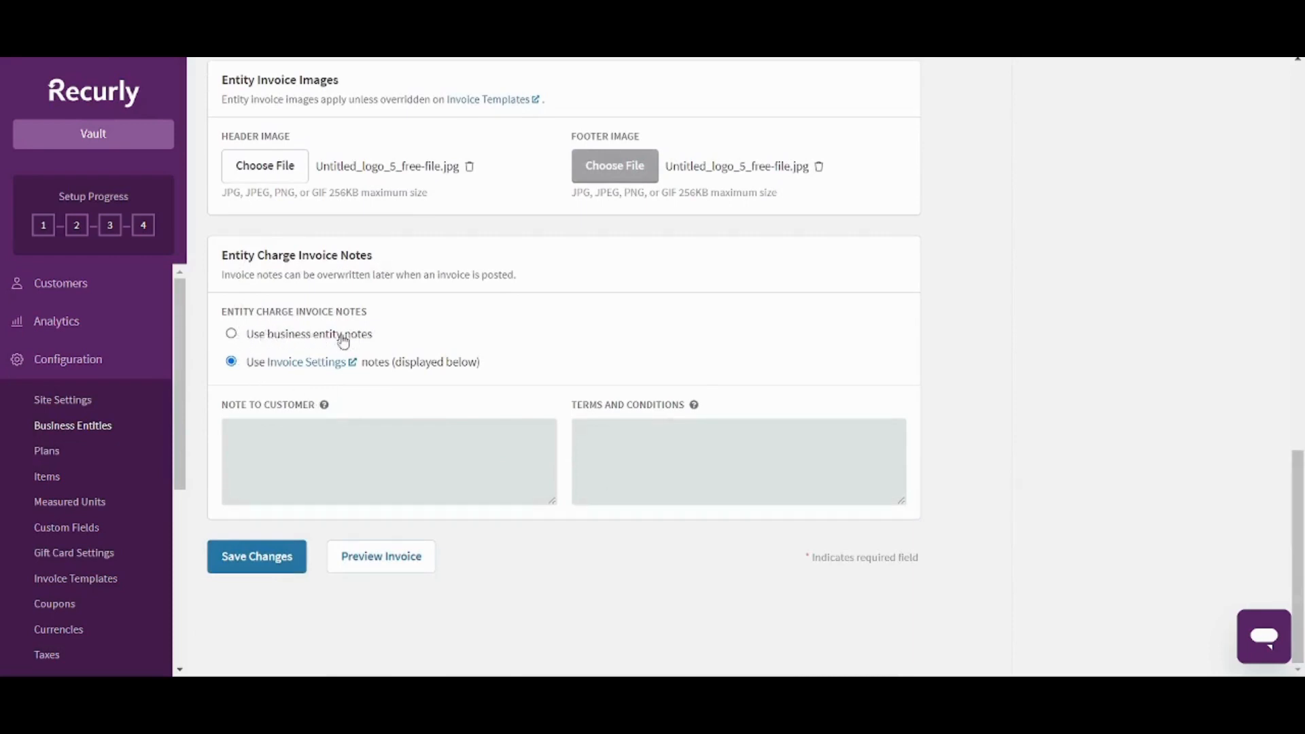
{"action": "left_click", "coordinate": [310, 343]}
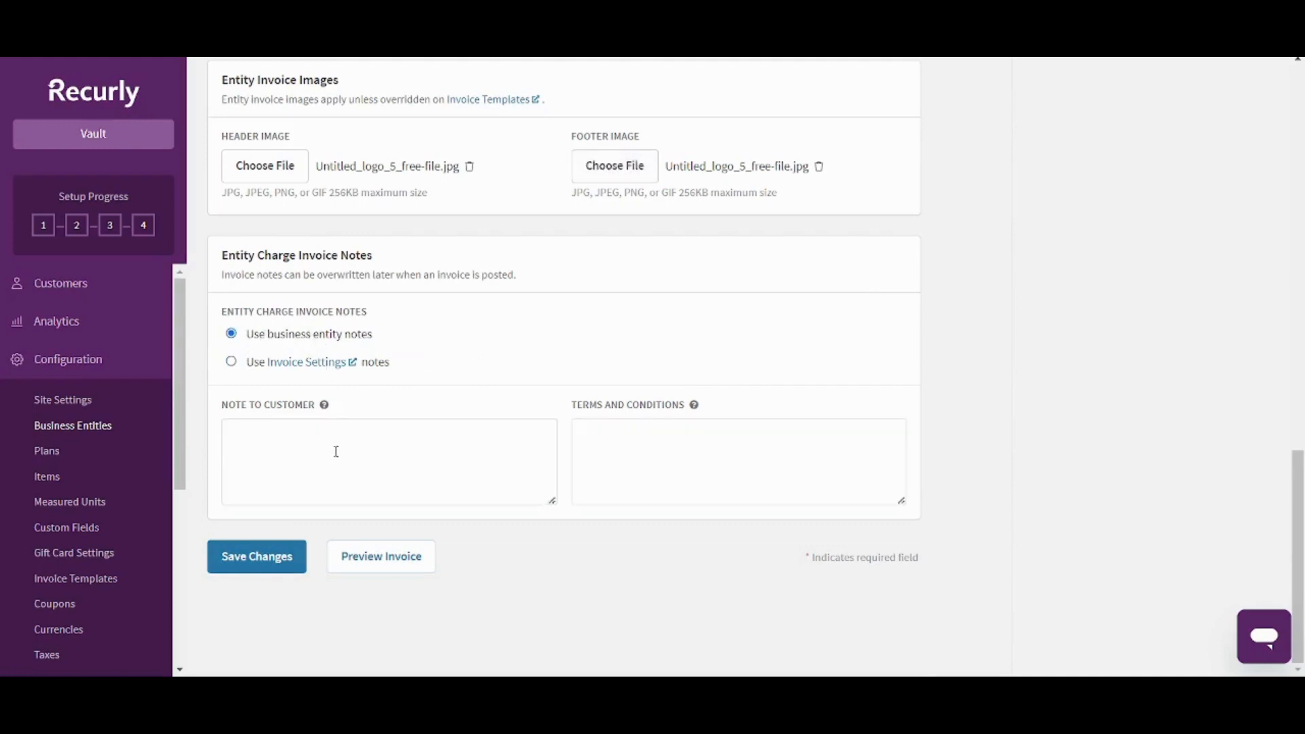
{"action": "left_click", "coordinate": [336, 452]}
{"action": "left_click", "coordinate": [716, 457]}
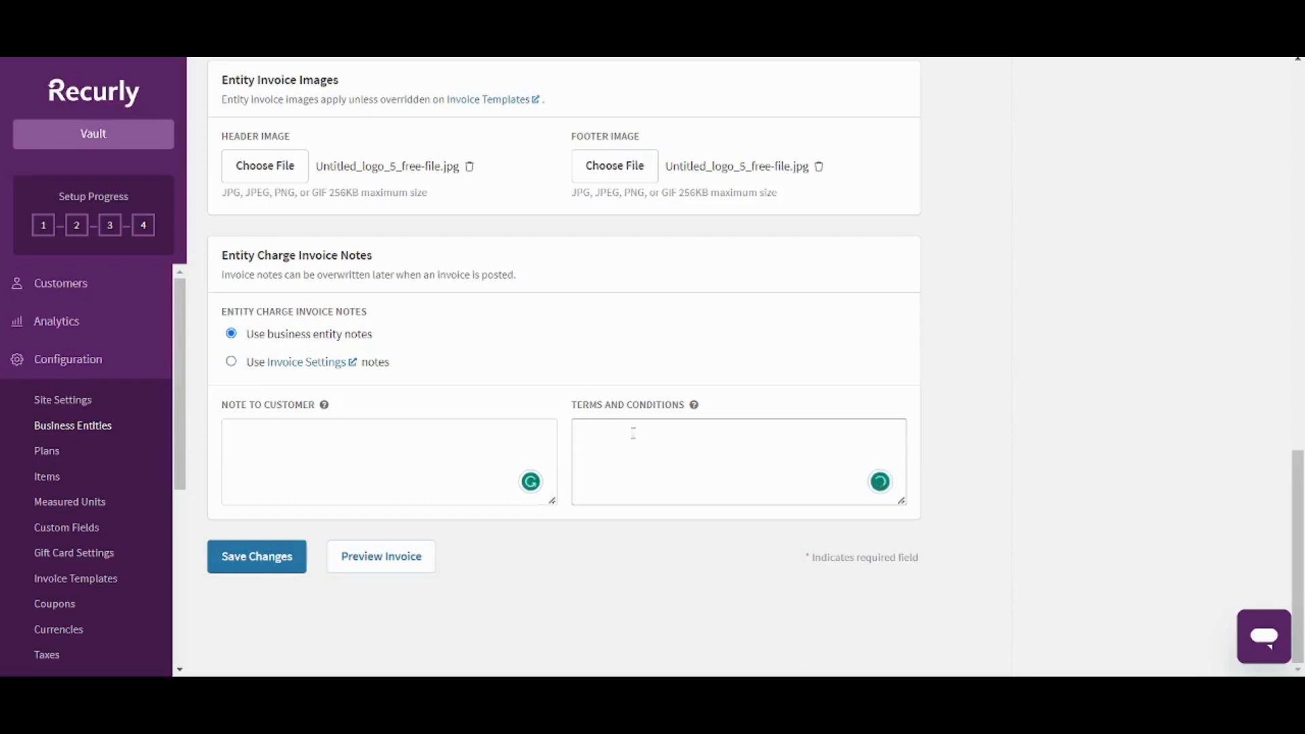
{"action": "left_click", "coordinate": [234, 361]}
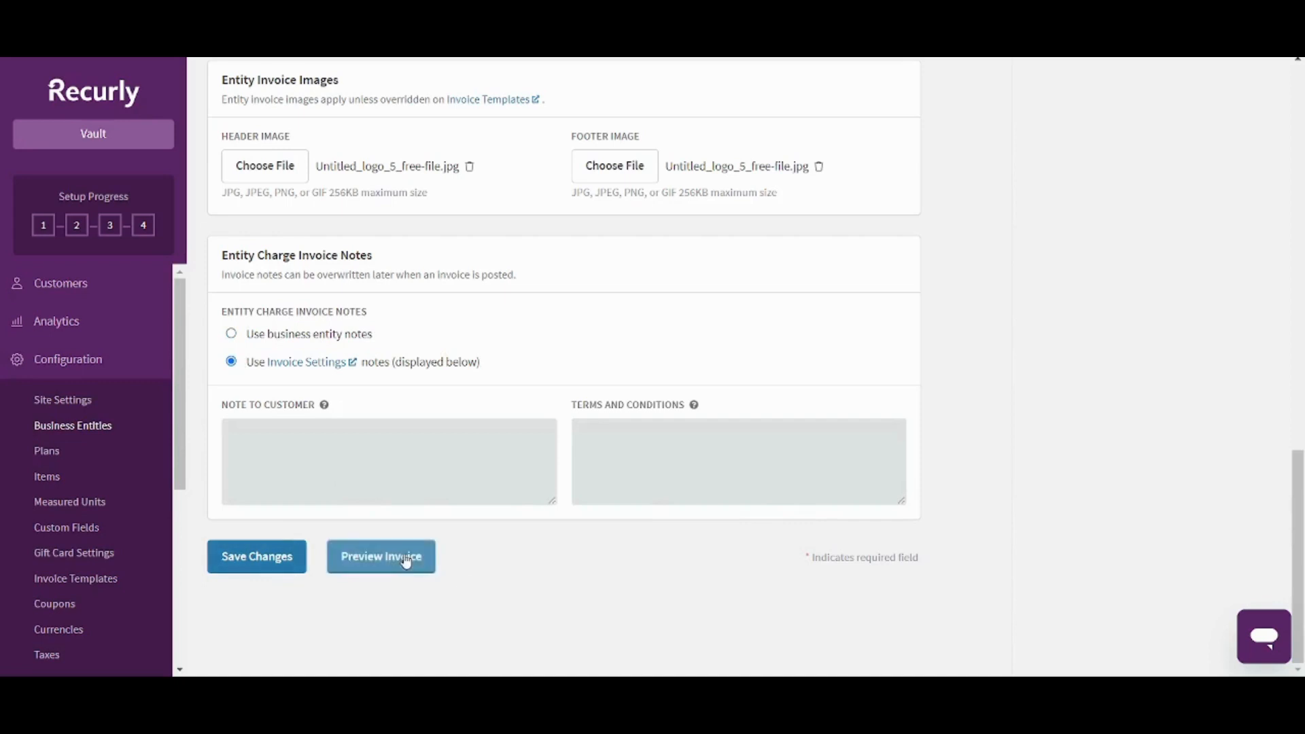
Step: Preview how the entity's invoices will appear, close the preview and save the entity changes
{"action": "left_click", "coordinate": [410, 576]}
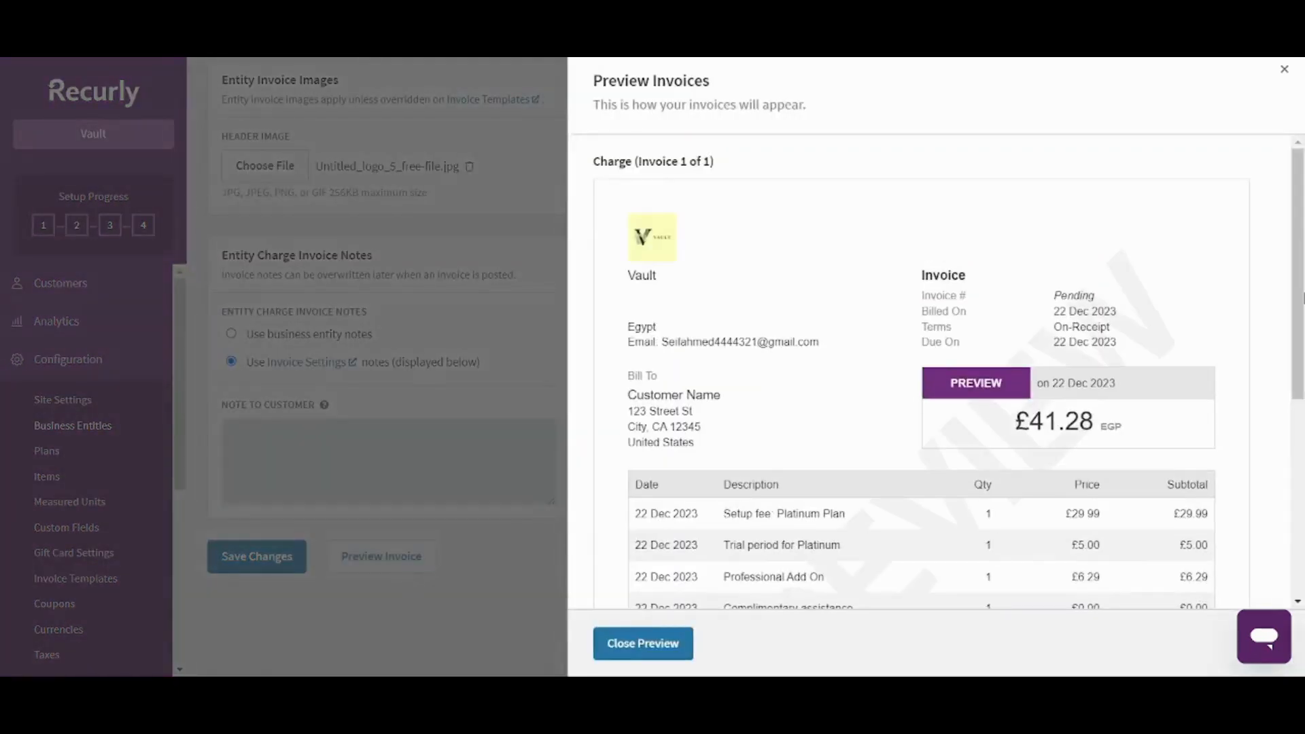
{"action": "left_click_drag", "start_coordinate": [1304, 295], "coordinate": [1303, 307]}
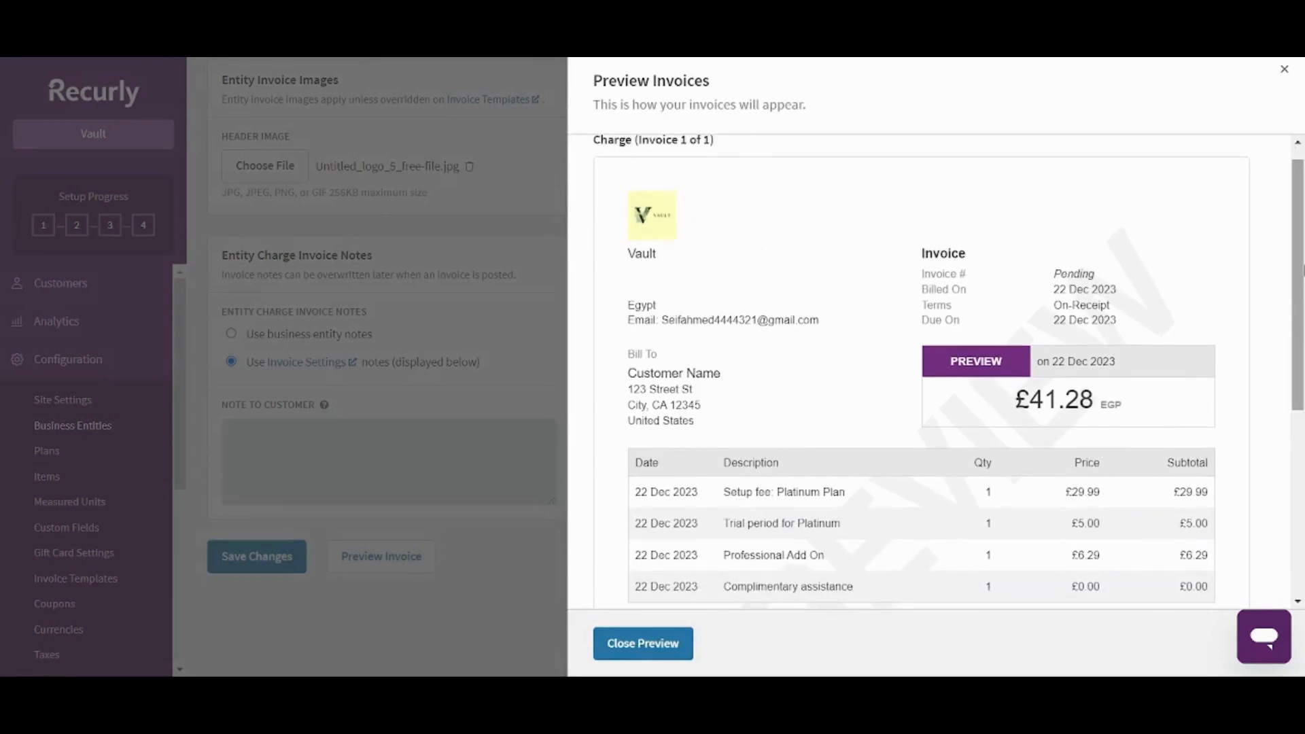
{"action": "mouse_move", "coordinate": [1303, 271]}
{"action": "left_mouse_down"}
{"action": "mouse_move", "coordinate": [1303, 459]}
{"action": "mouse_move", "coordinate": [1303, 266]}
{"action": "left_mouse_up"}
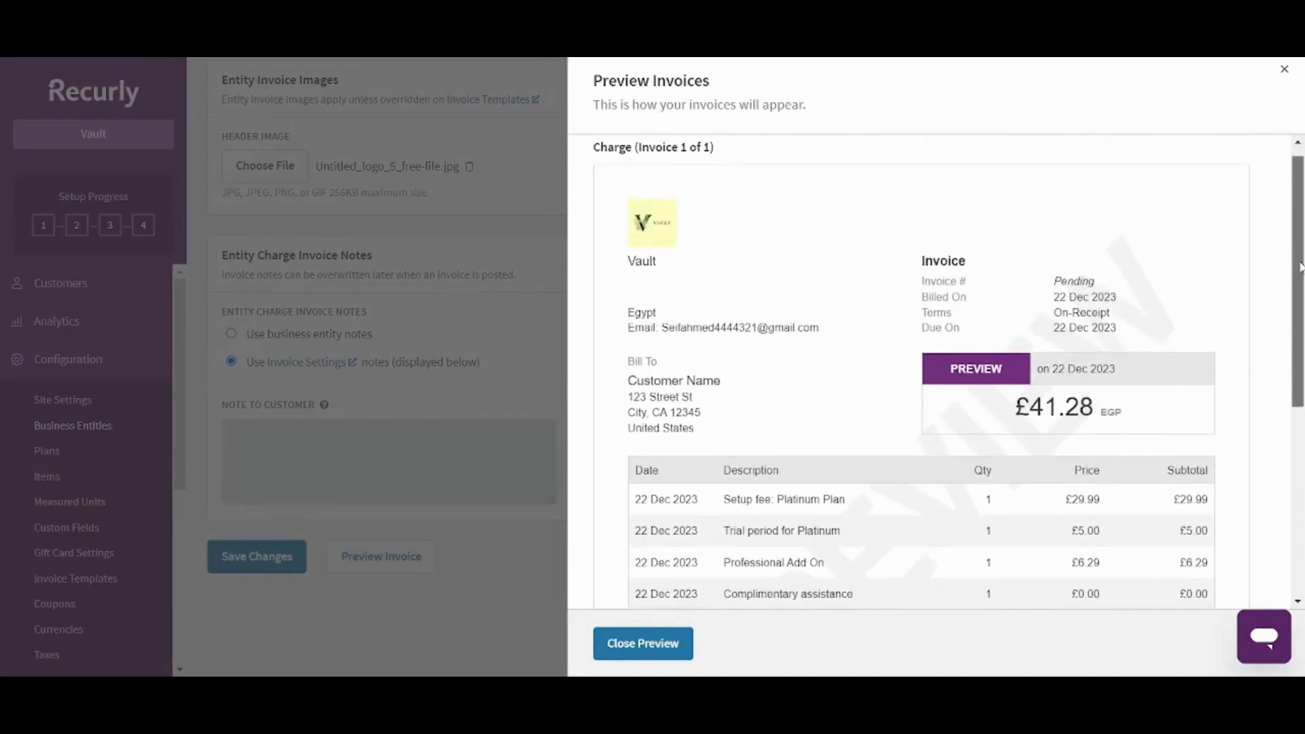
{"action": "left_click", "coordinate": [663, 643]}
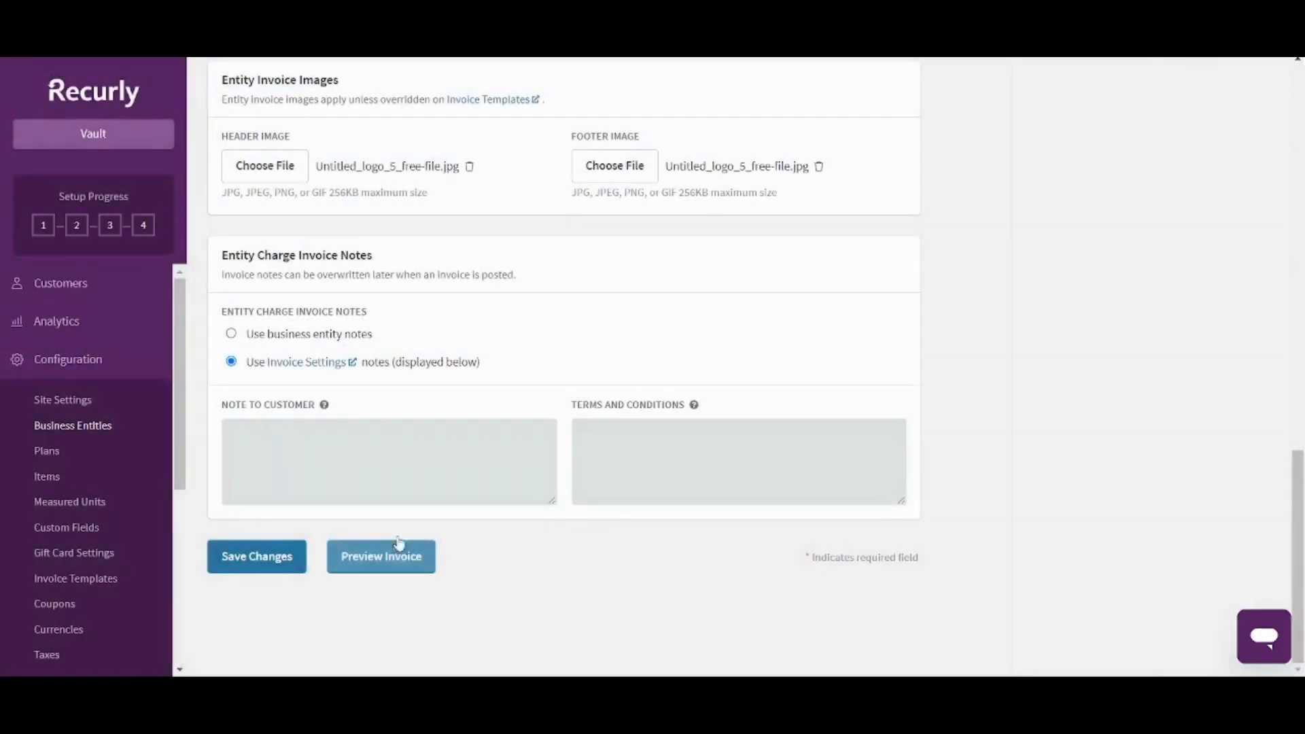
{"action": "left_click", "coordinate": [243, 558]}
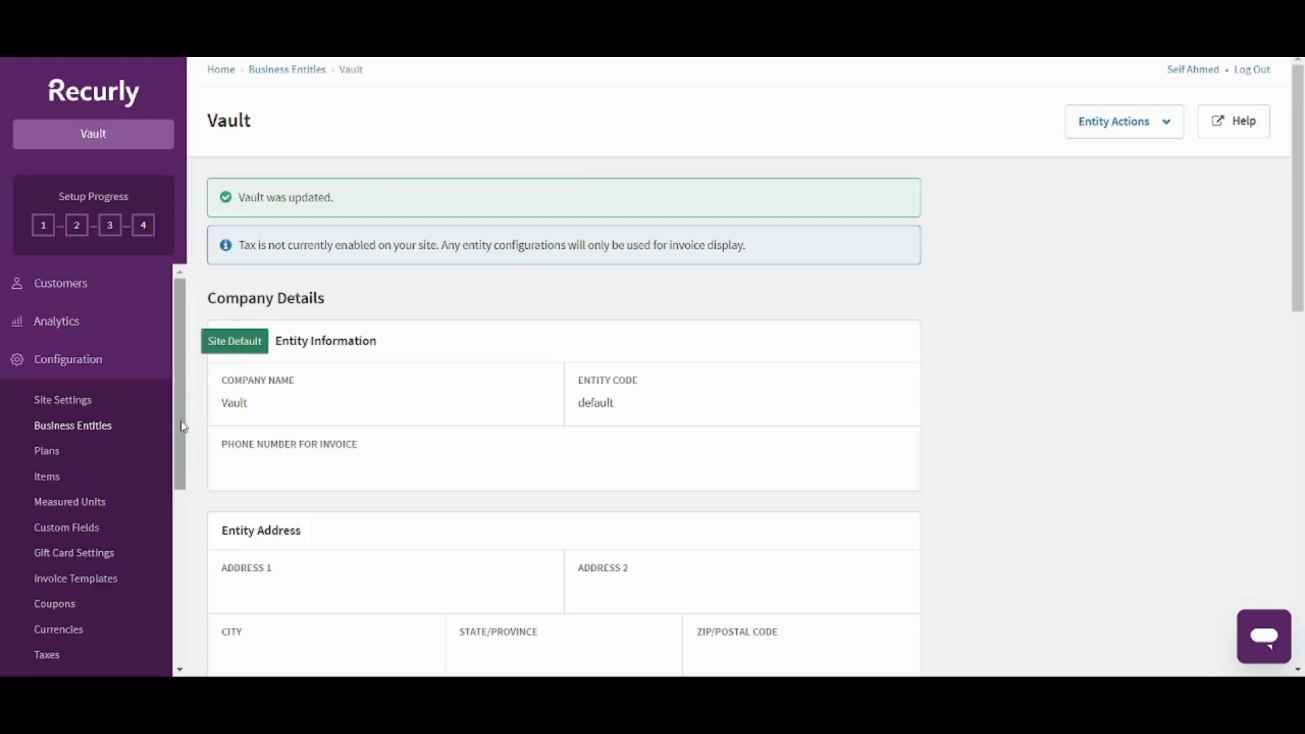
Step: Start a new subscription plan and name it Default
{"action": "left_click", "coordinate": [73, 451]}
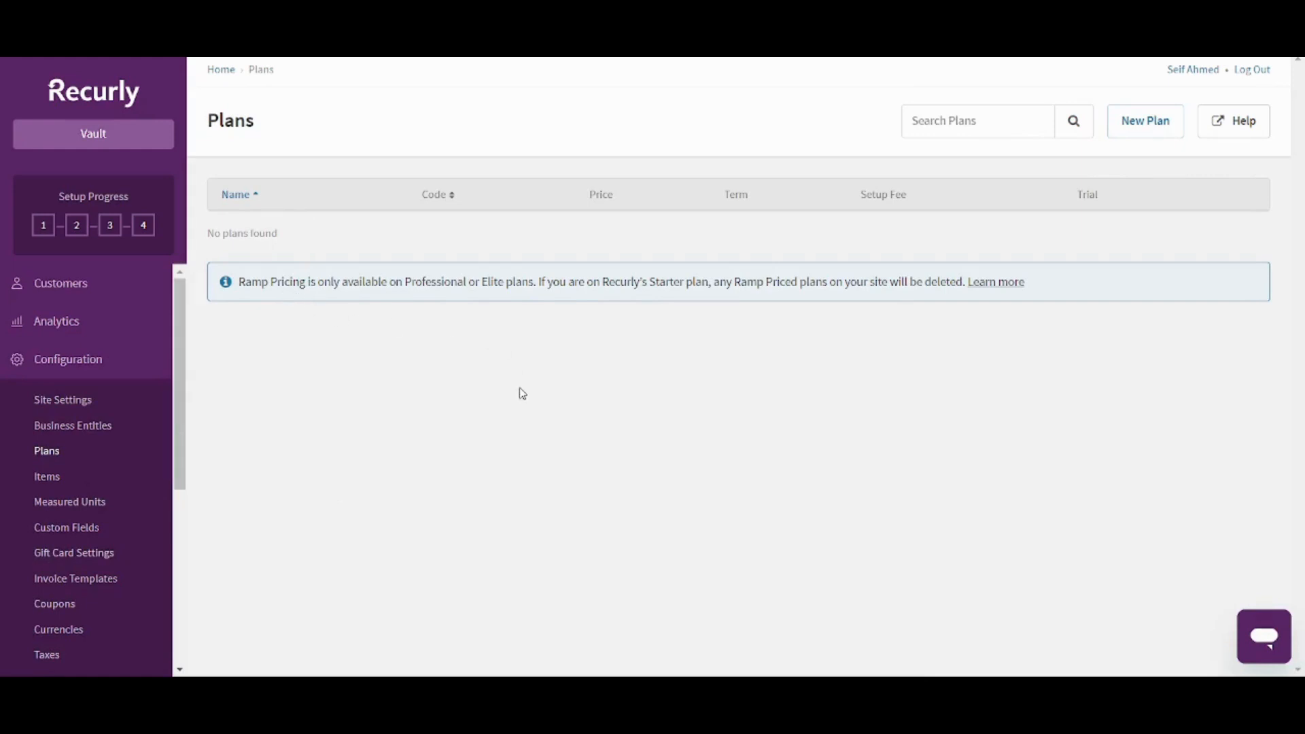
{"action": "left_click", "coordinate": [1149, 128]}
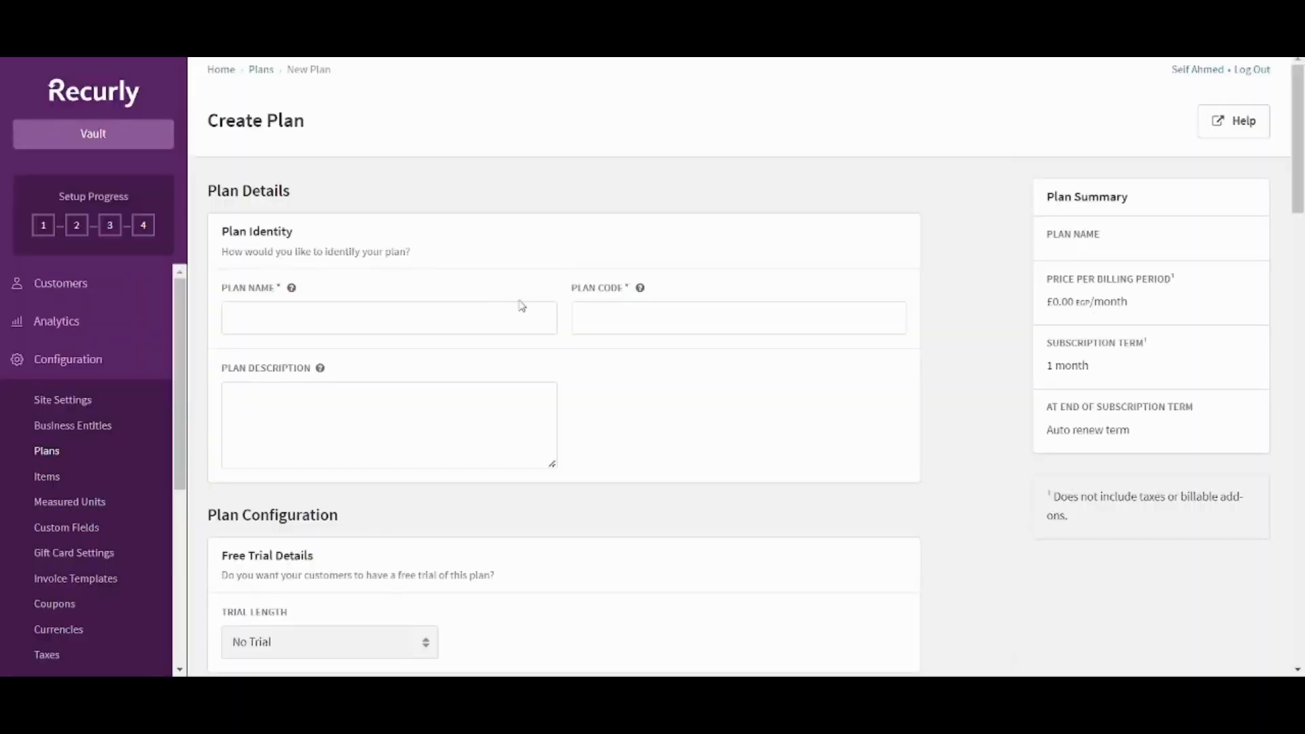
{"action": "left_click_drag", "start_coordinate": [1302, 127], "coordinate": [1303, 120]}
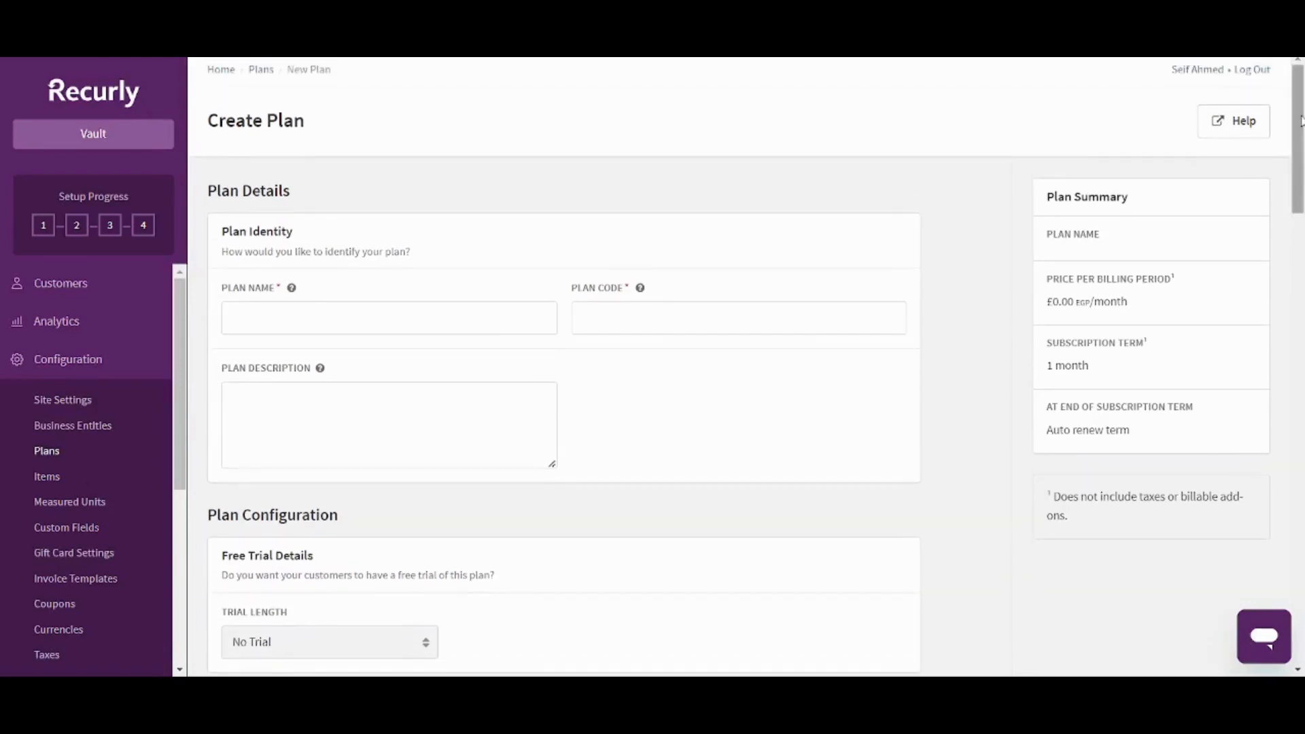
{"action": "left_click", "coordinate": [510, 325]}
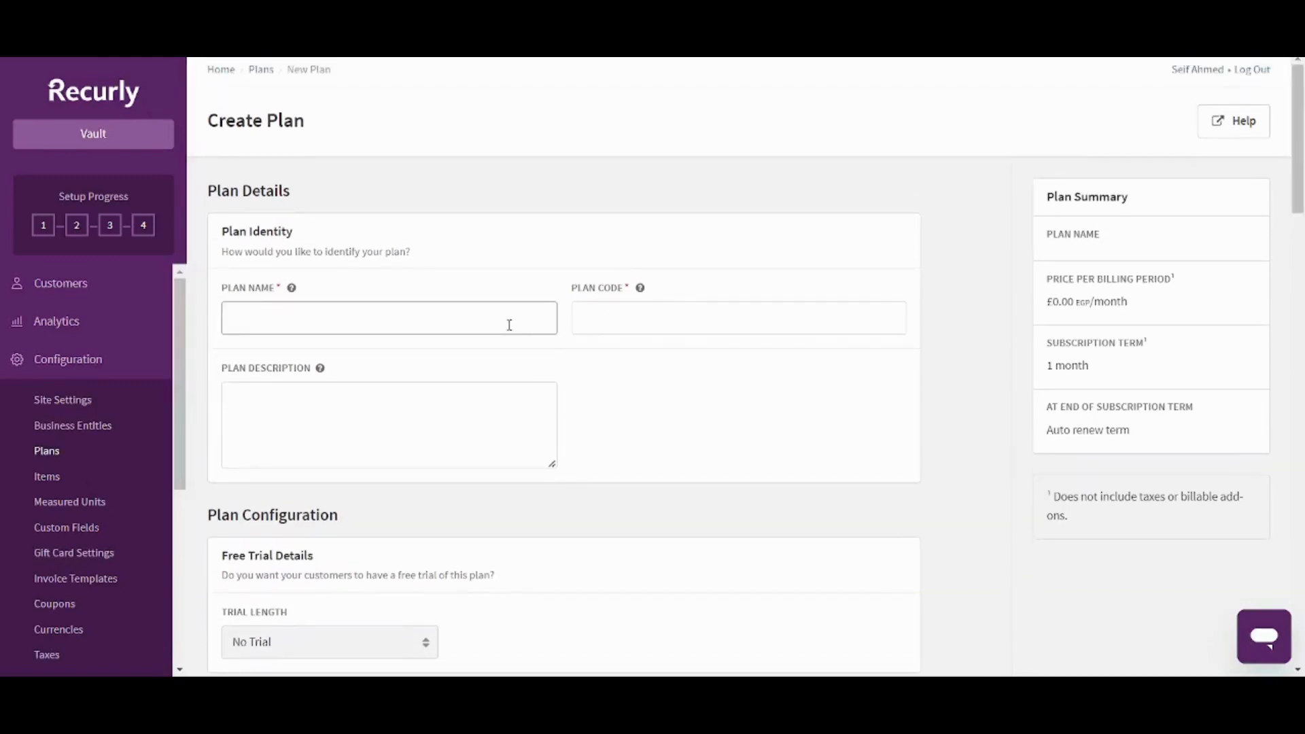
{"action": "type", "text": "Default"}
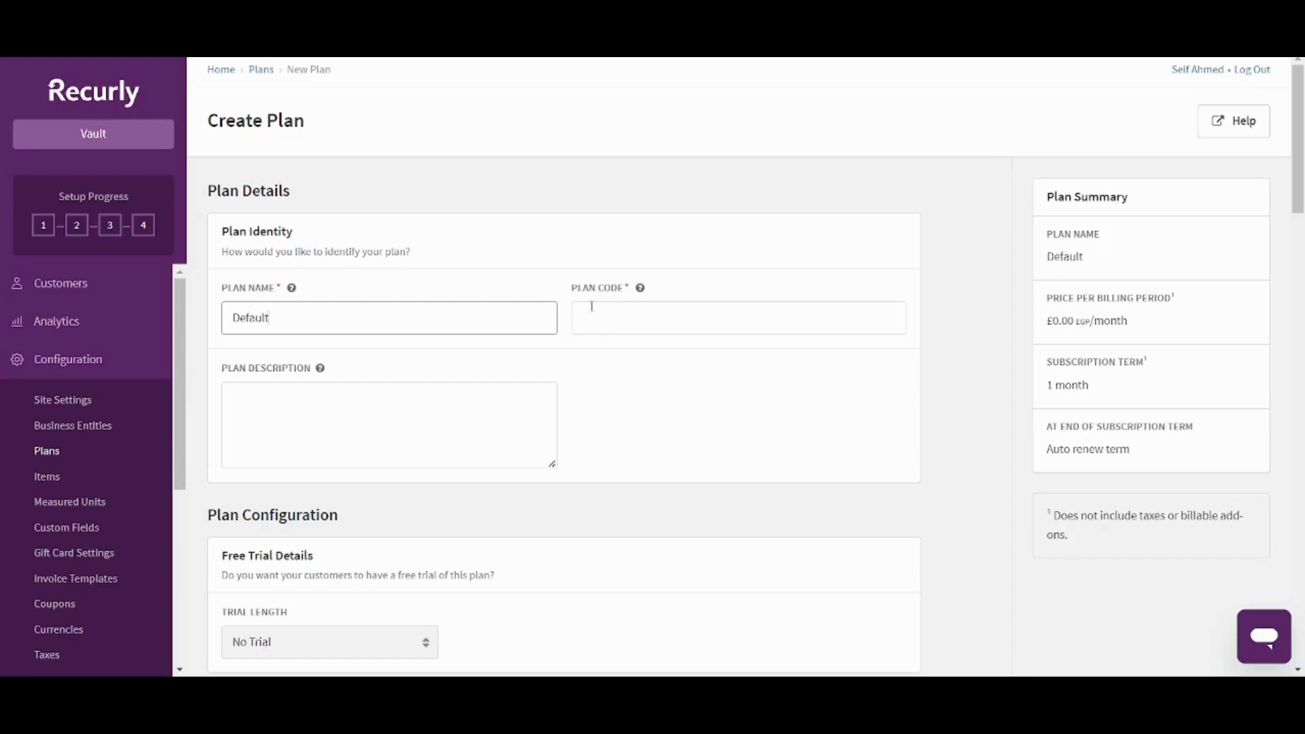
{"action": "left_click", "coordinate": [398, 415]}
Step: Give the plan a 14-day free trial and do not require billing information at sign-up
{"action": "left_click_drag", "start_coordinate": [1299, 198], "coordinate": [1301, 260]}
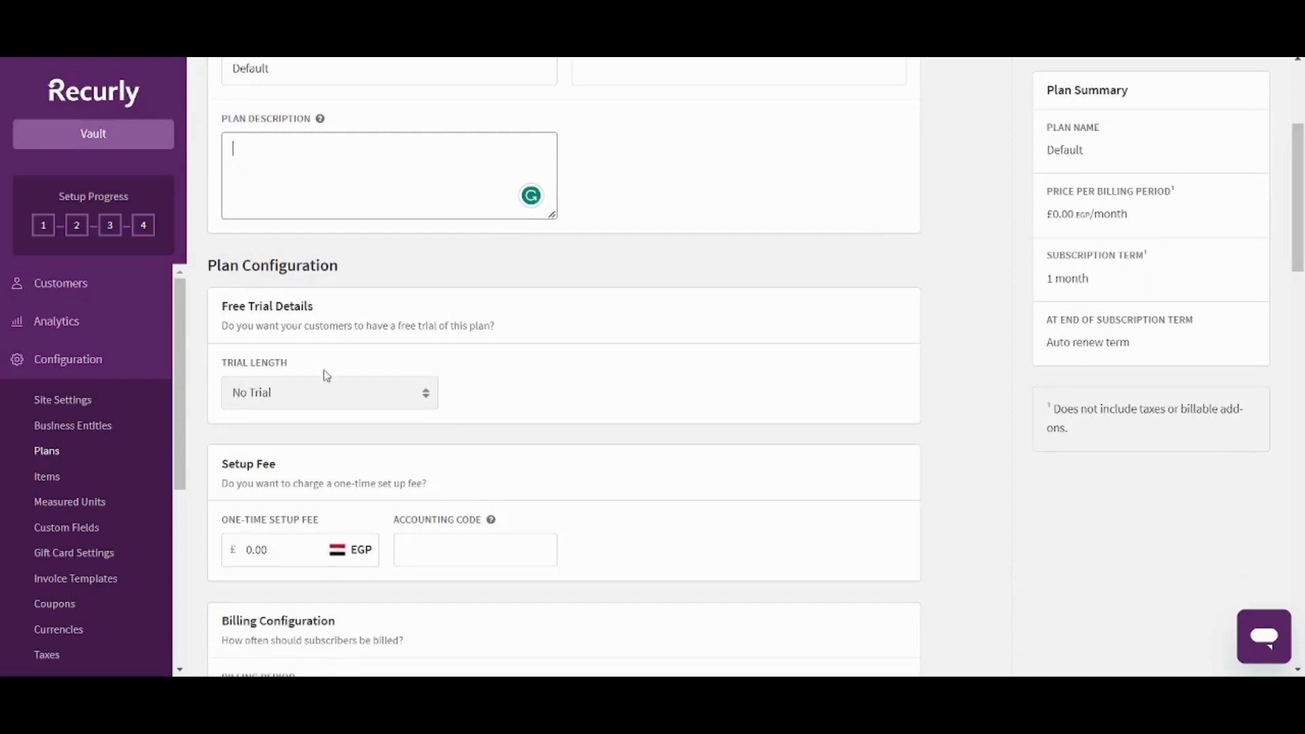
{"action": "left_click", "coordinate": [327, 389]}
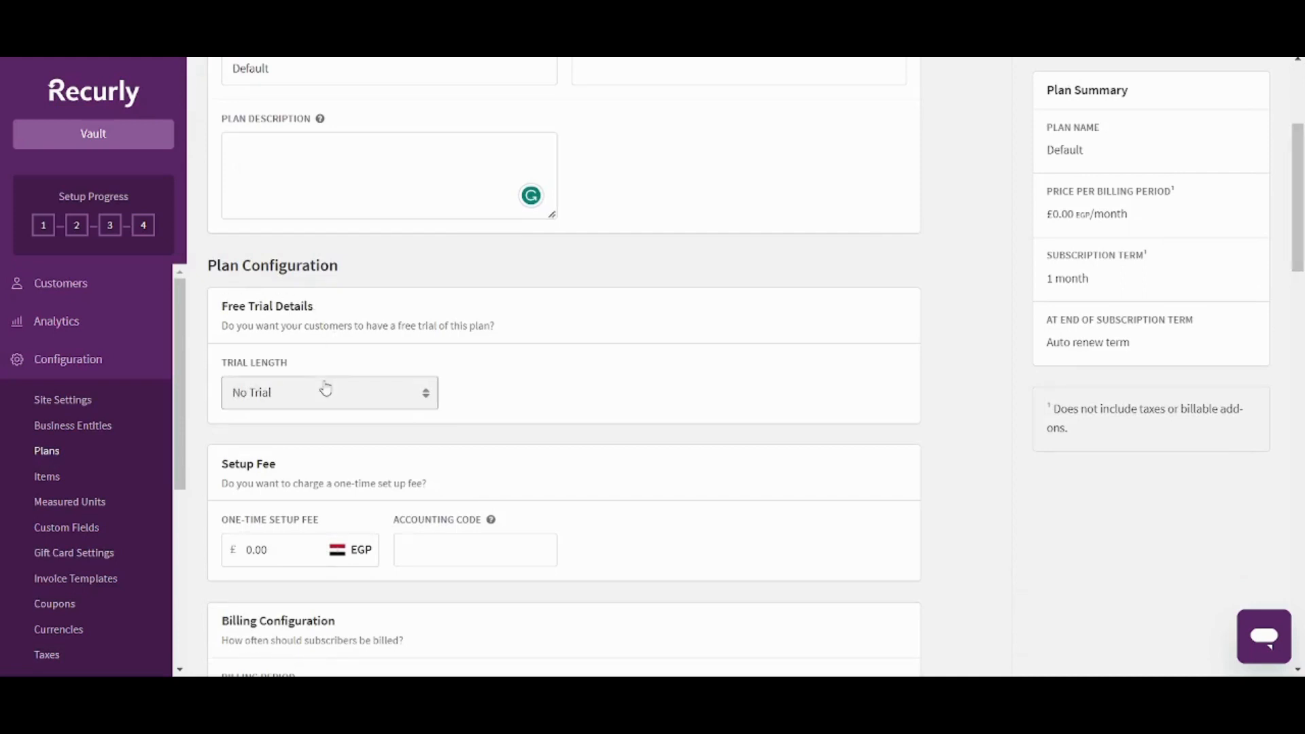
{"action": "left_click", "coordinate": [280, 450]}
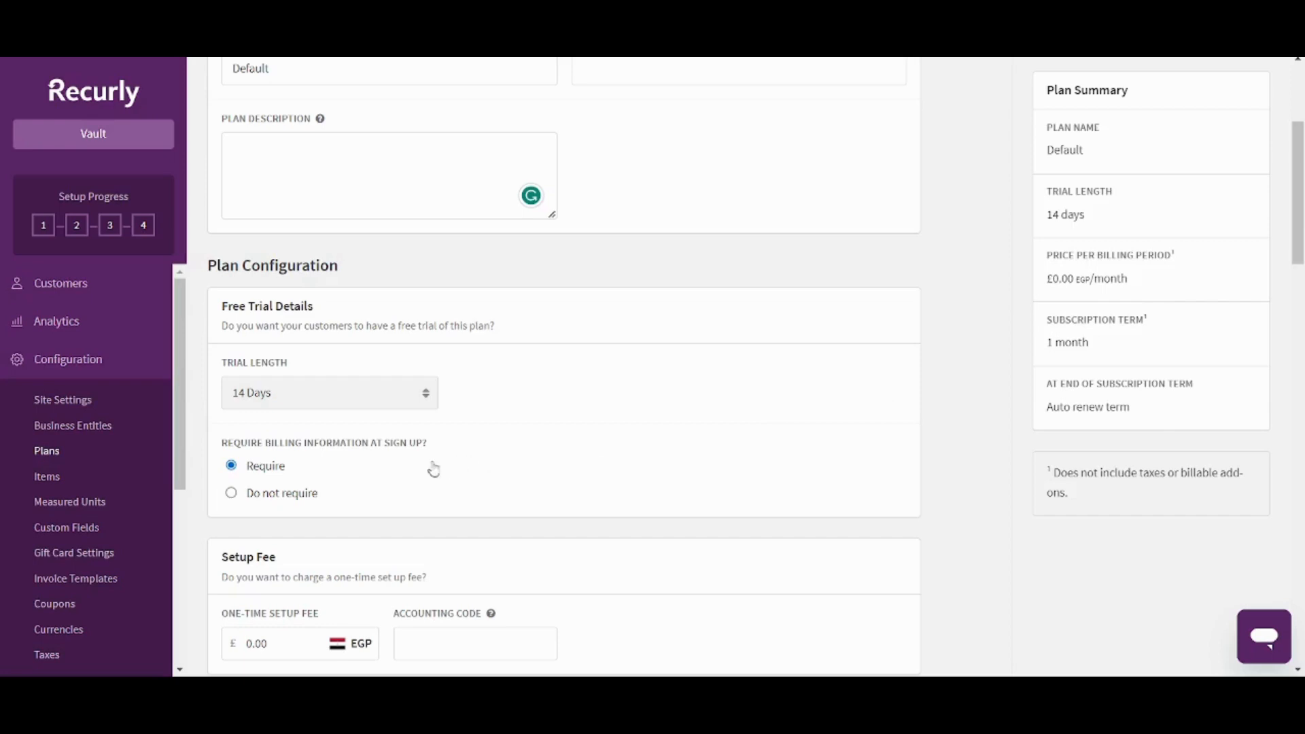
{"action": "left_click", "coordinate": [295, 497]}
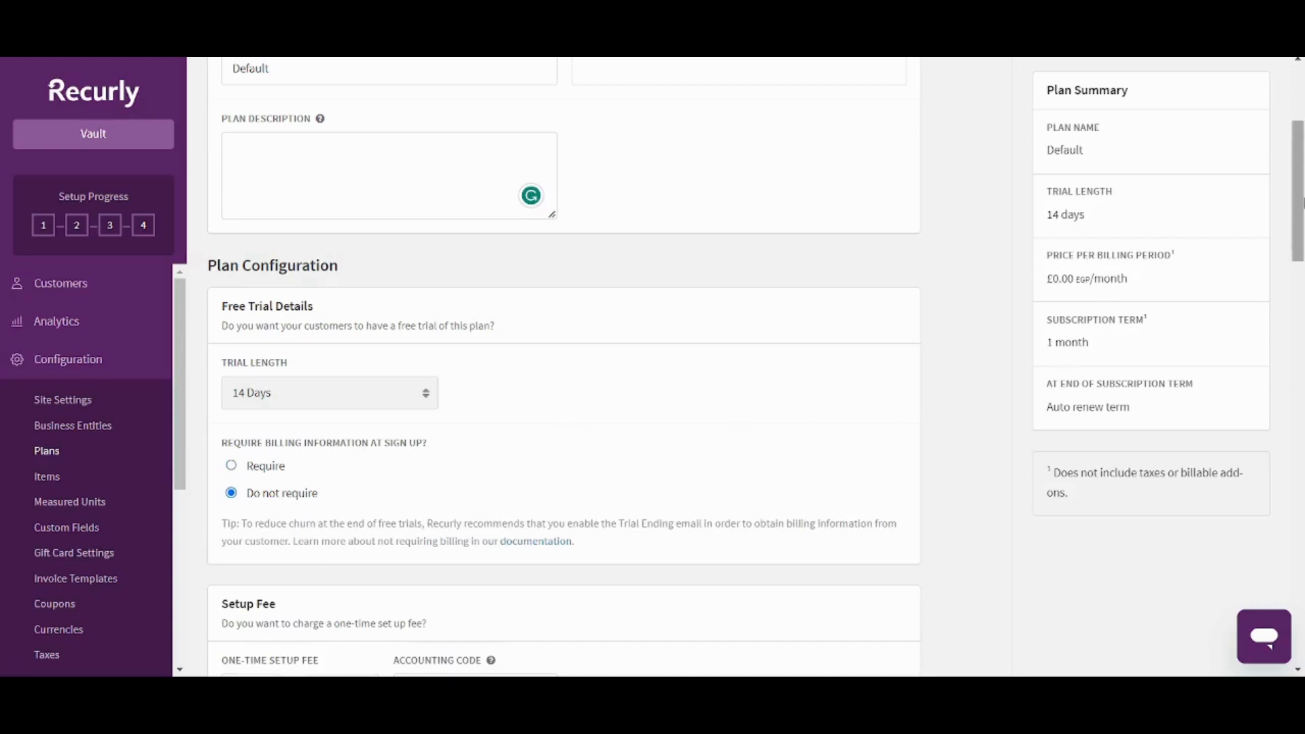
Step: Review the plan's Setup Fee section, including the one-time setup fee amount and its accounting code
{"action": "left_click_drag", "start_coordinate": [1302, 202], "coordinate": [1302, 267]}
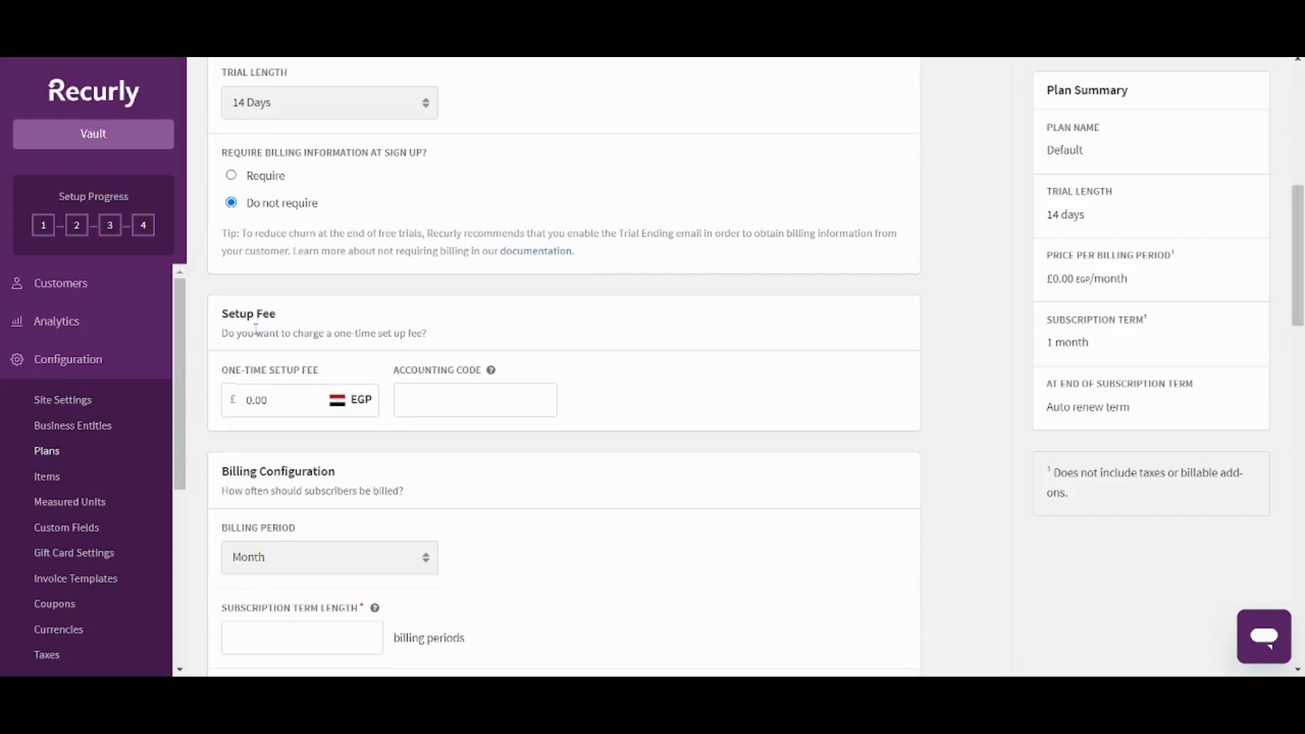
{"action": "double_click", "coordinate": [268, 400]}
{"action": "left_click", "coordinate": [408, 329]}
{"action": "triple_click", "coordinate": [323, 369]}
{"action": "left_click", "coordinate": [395, 314]}
{"action": "scroll", "coordinate": [1299, 224], "scroll_direction": "down", "scroll_amount": 1}
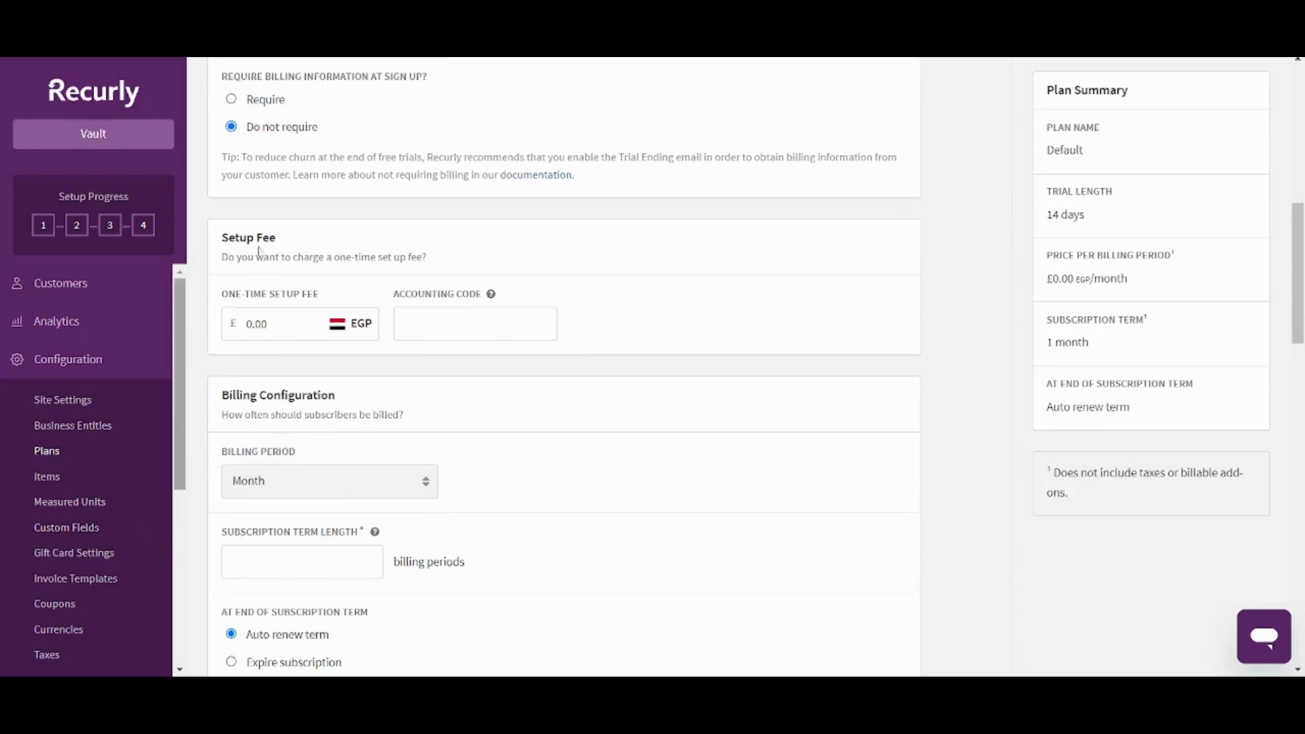
{"action": "left_click_drag", "start_coordinate": [224, 237], "coordinate": [304, 243]}
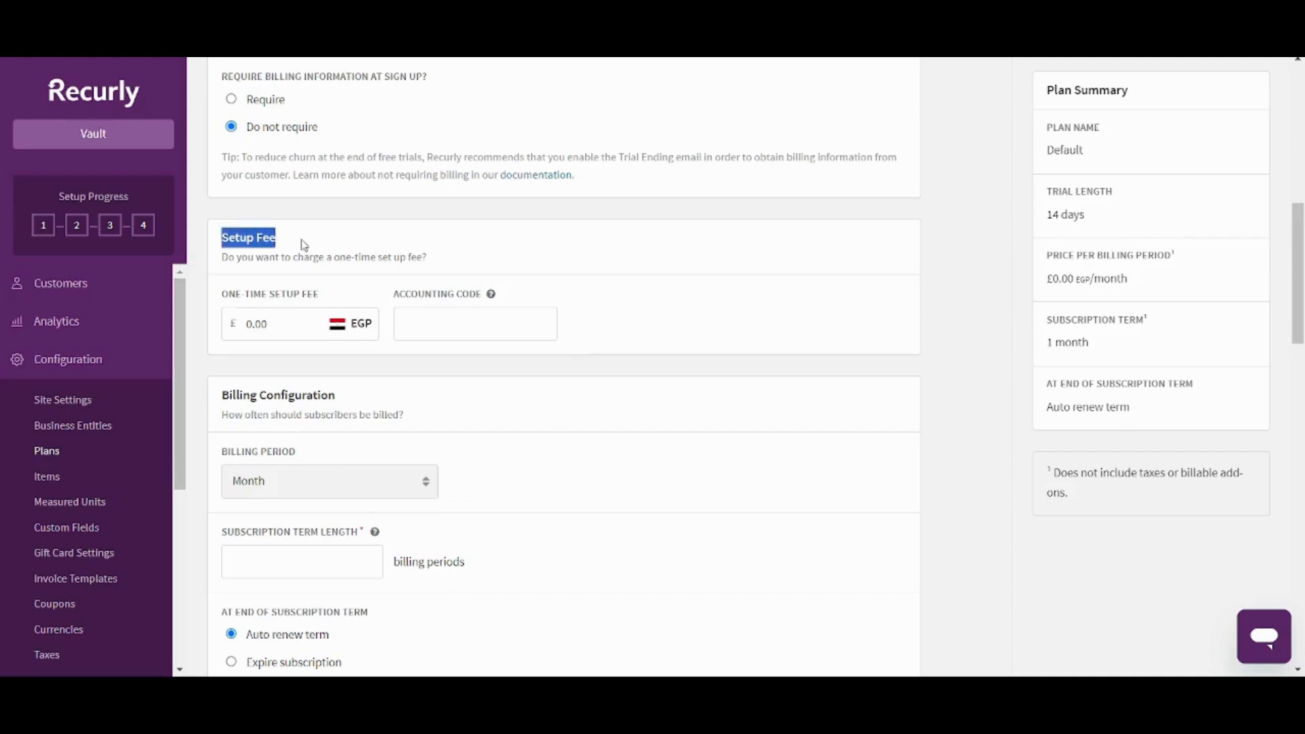
Step: Review the plan's subscription term length setting and set the subscription to expire at the end of its term
{"action": "scroll", "coordinate": [701, 268], "scroll_direction": "down", "scroll_amount": 3}
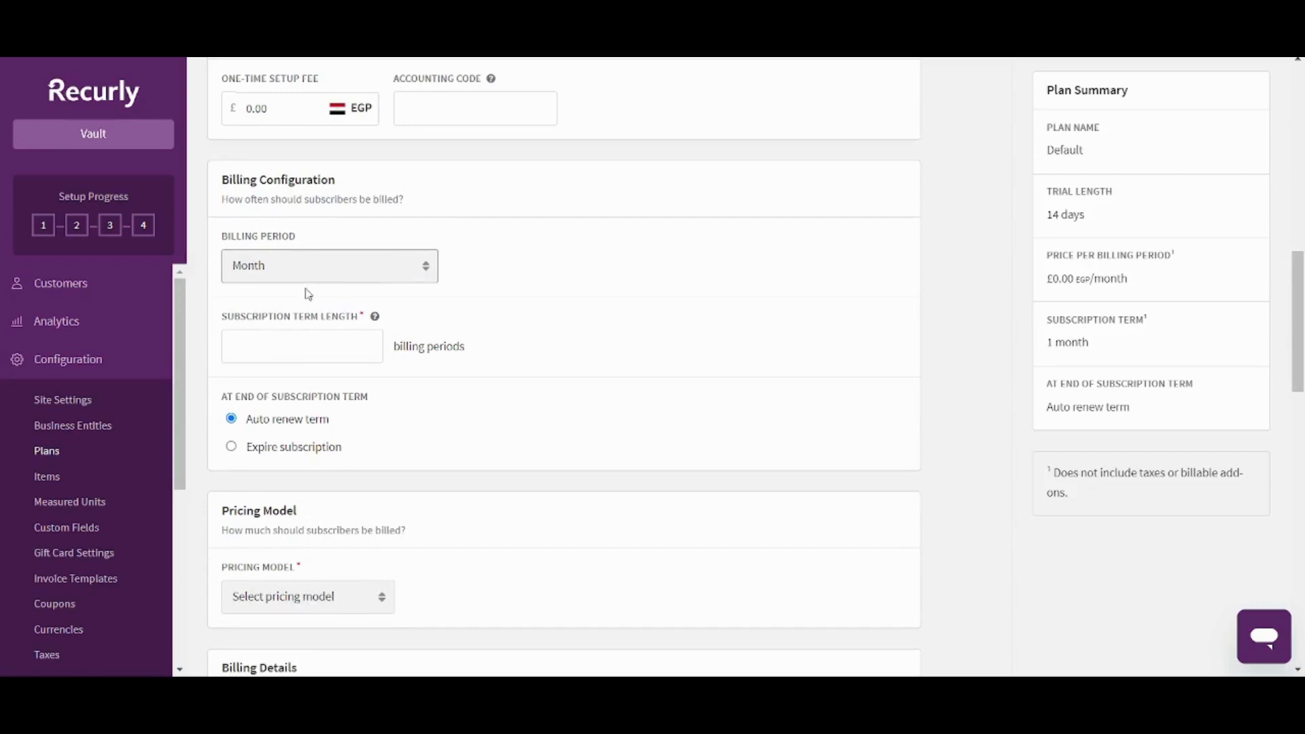
{"action": "left_click", "coordinate": [306, 347]}
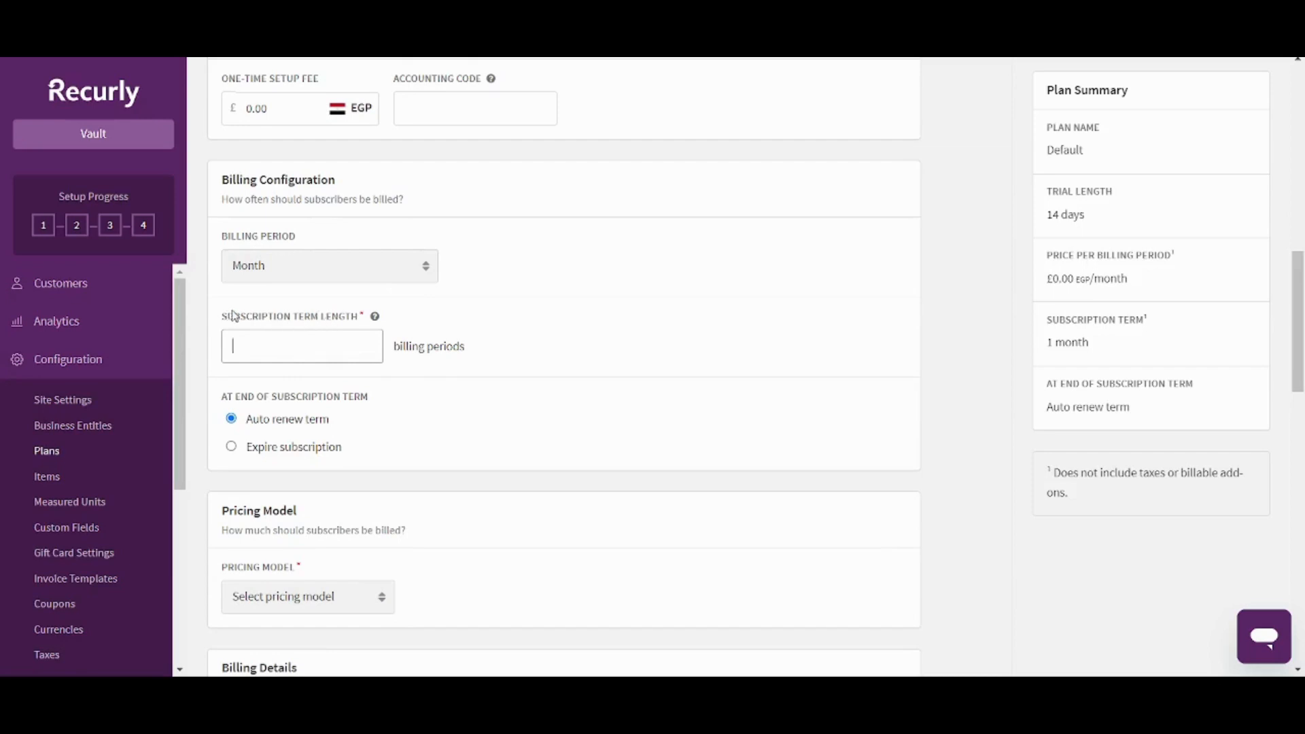
{"action": "left_click_drag", "start_coordinate": [248, 312], "coordinate": [356, 318]}
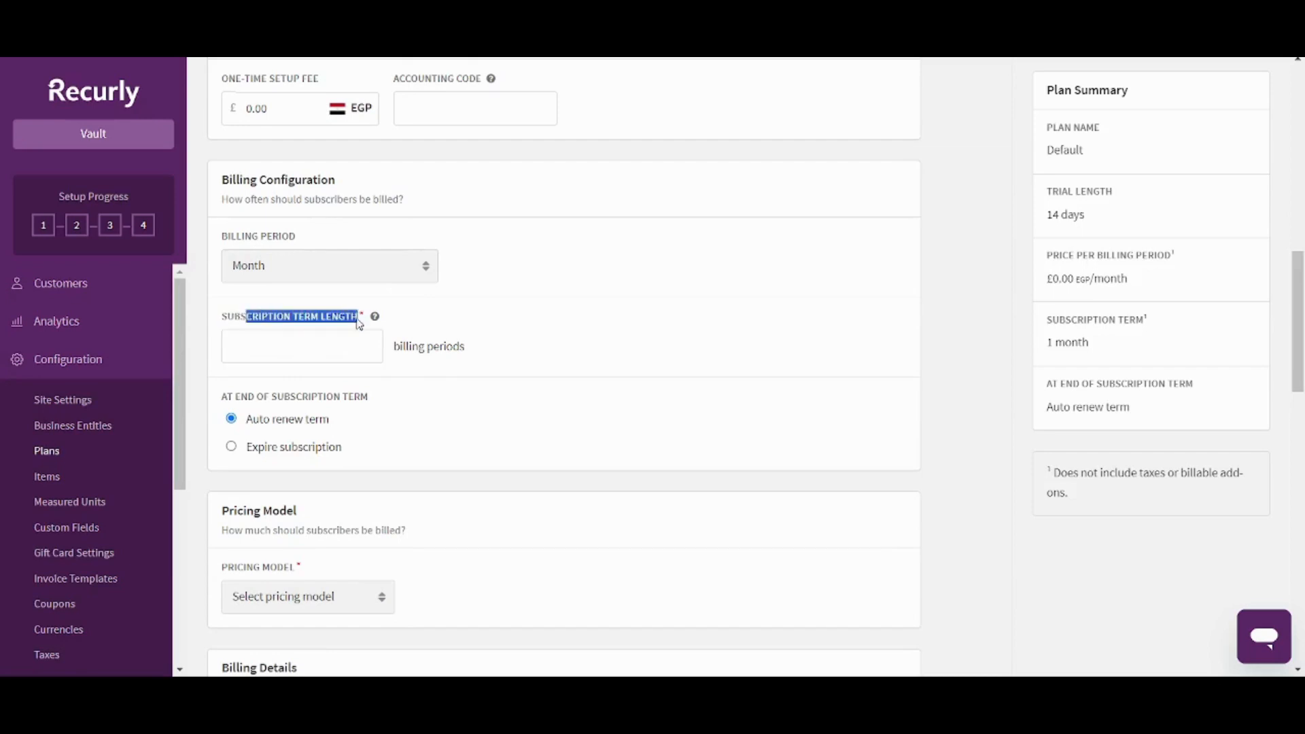
{"action": "left_click", "coordinate": [436, 319]}
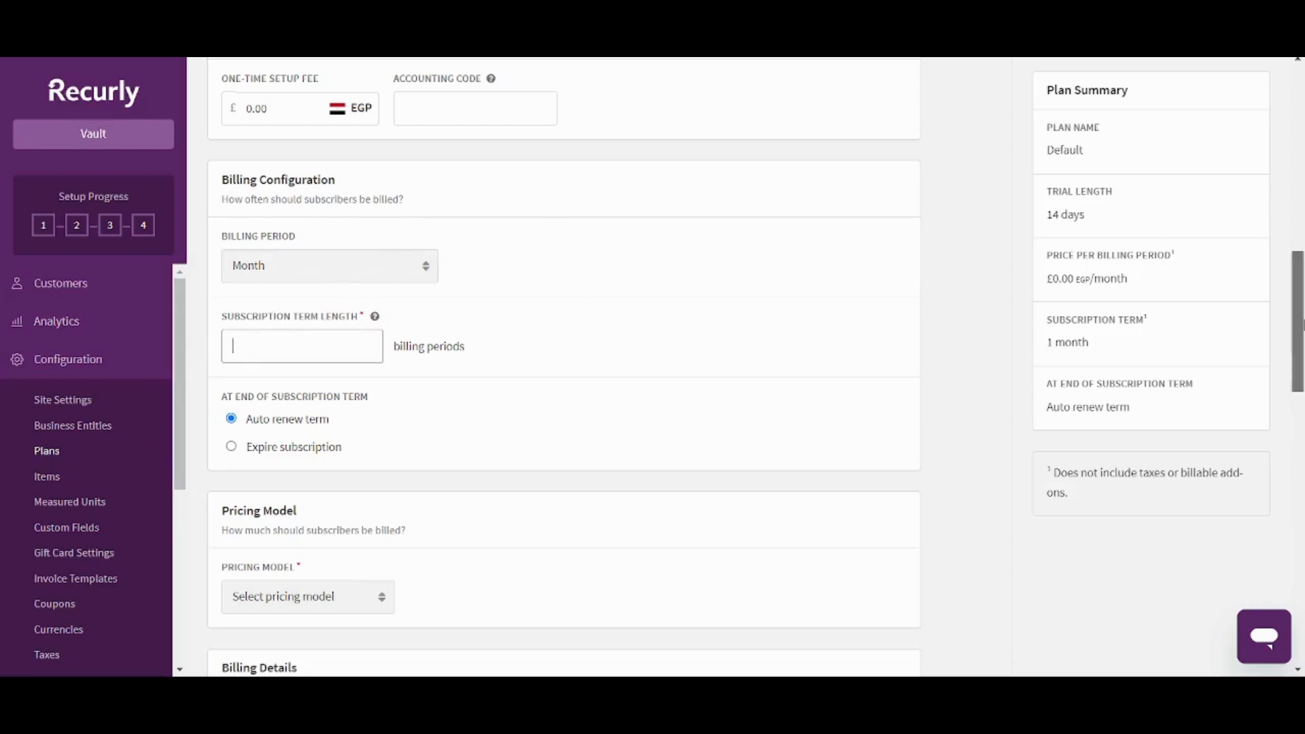
{"action": "scroll", "coordinate": [1299, 319], "scroll_direction": "down", "scroll_amount": 1}
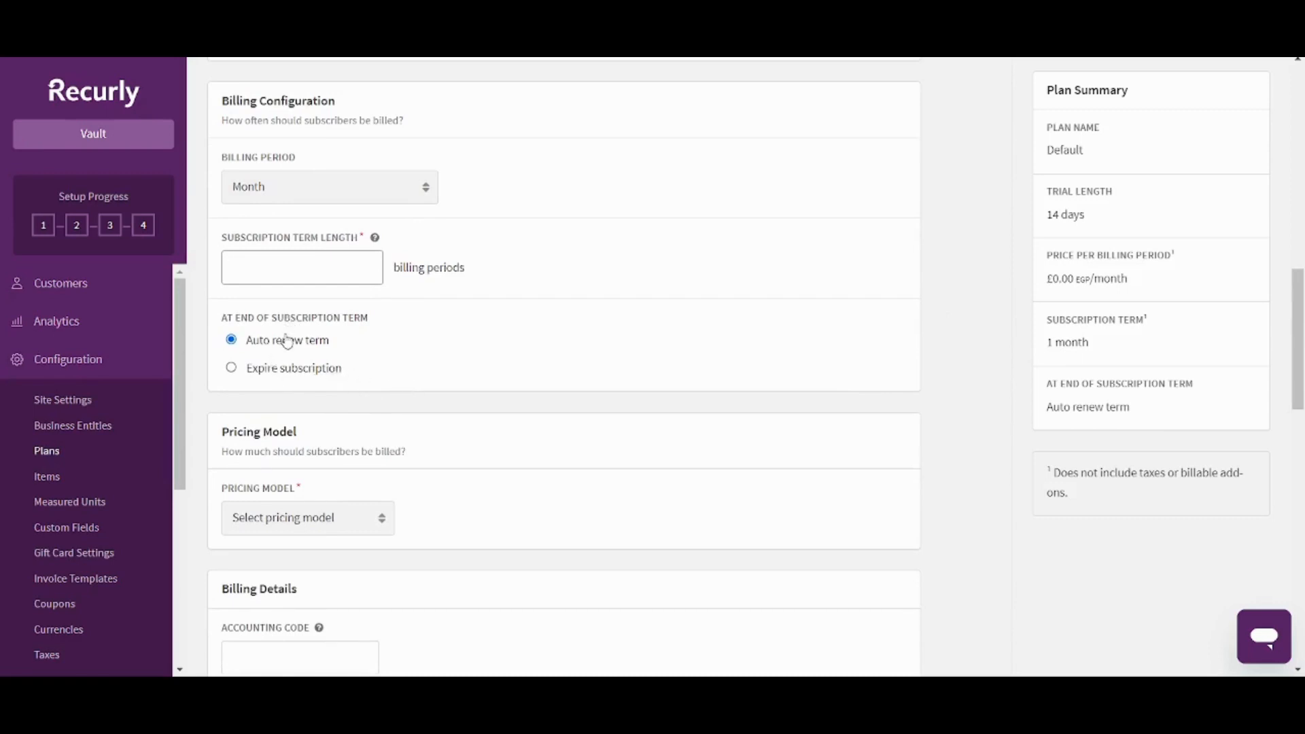
{"action": "left_click", "coordinate": [256, 371]}
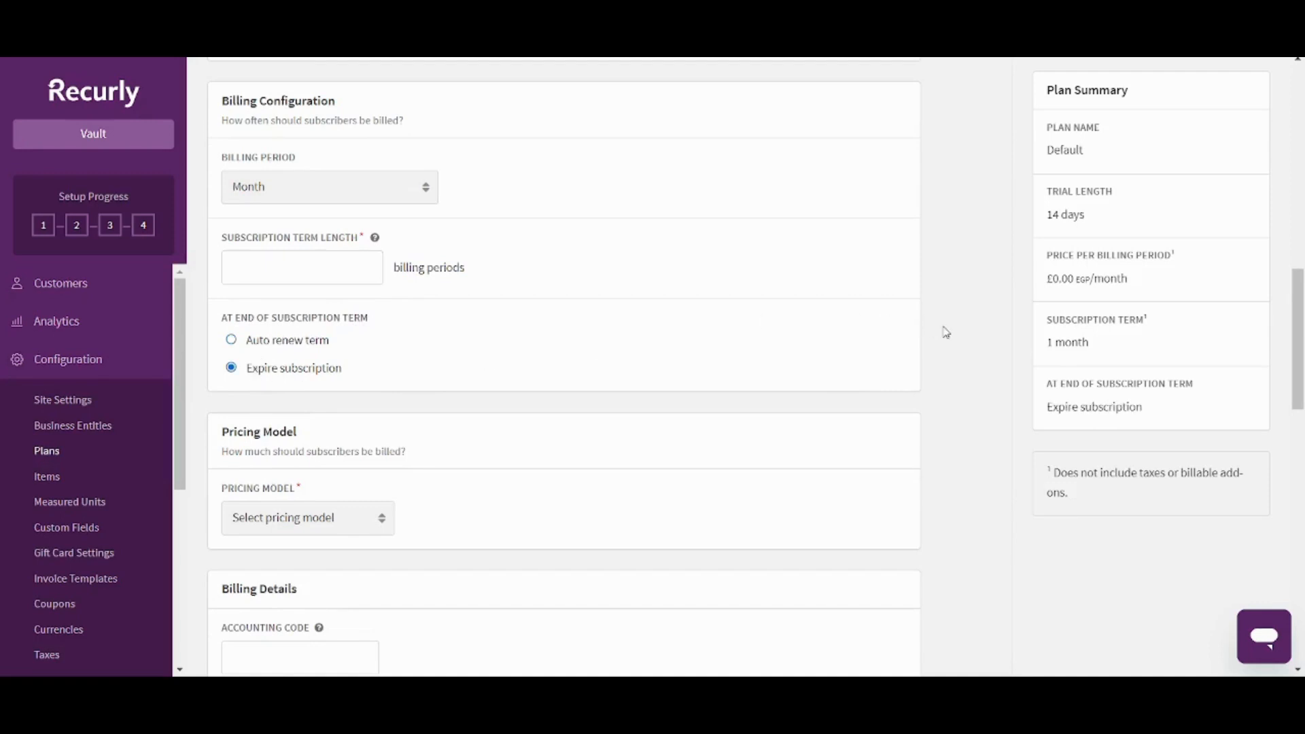
Step: Choose the Fixed pricing model for the plan and set its price to 500 EGP per billing period
{"action": "mouse_move", "coordinate": [1304, 330]}
{"action": "left_mouse_down"}
{"action": "mouse_move", "coordinate": [1304, 359]}
{"action": "mouse_move", "coordinate": [1303, 314]}
{"action": "mouse_move", "coordinate": [1300, 338]}
{"action": "left_mouse_up"}
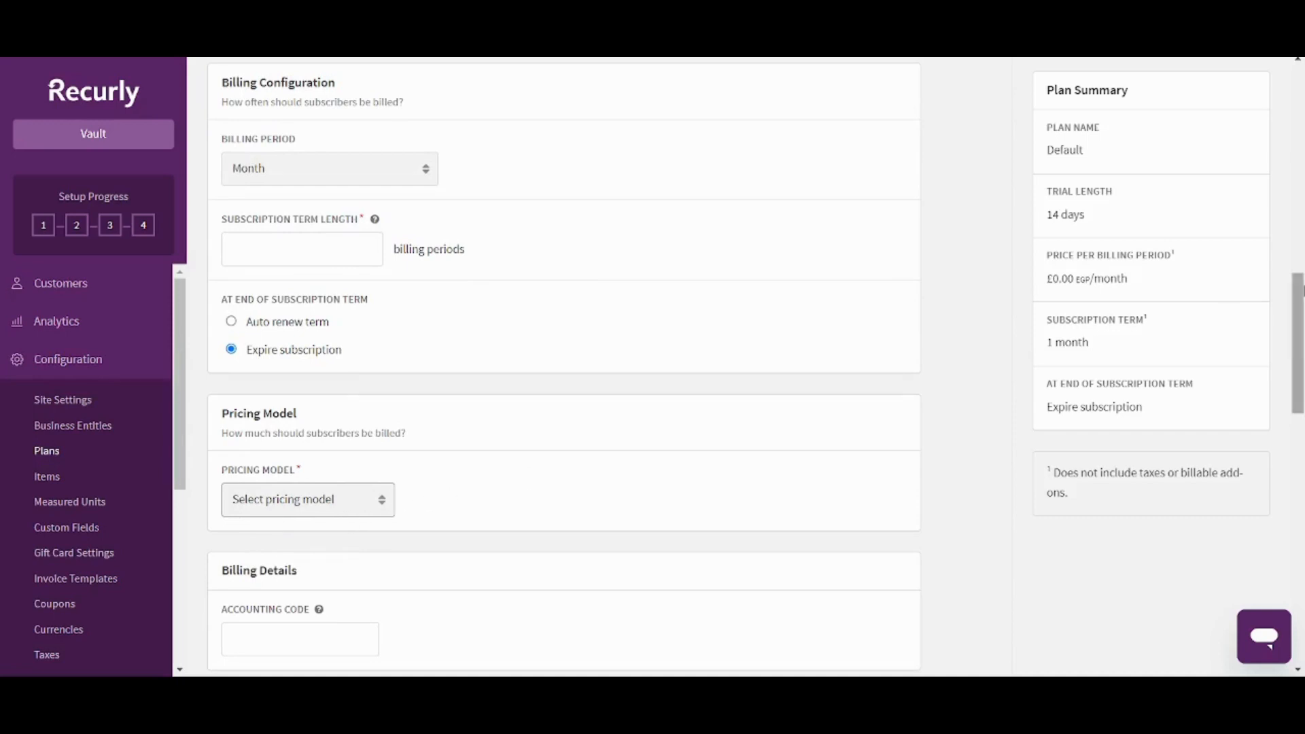
{"action": "left_click_drag", "start_coordinate": [1302, 289], "coordinate": [1302, 309]}
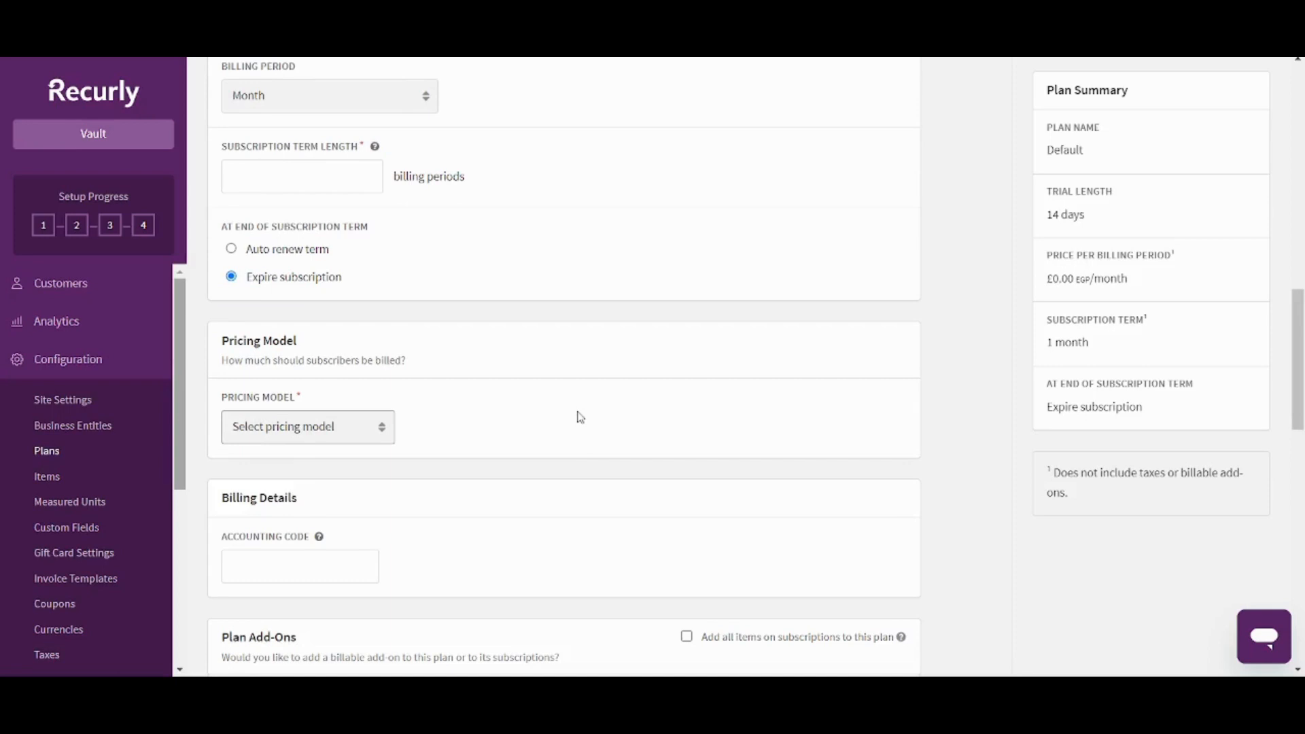
{"action": "left_click", "coordinate": [284, 483]}
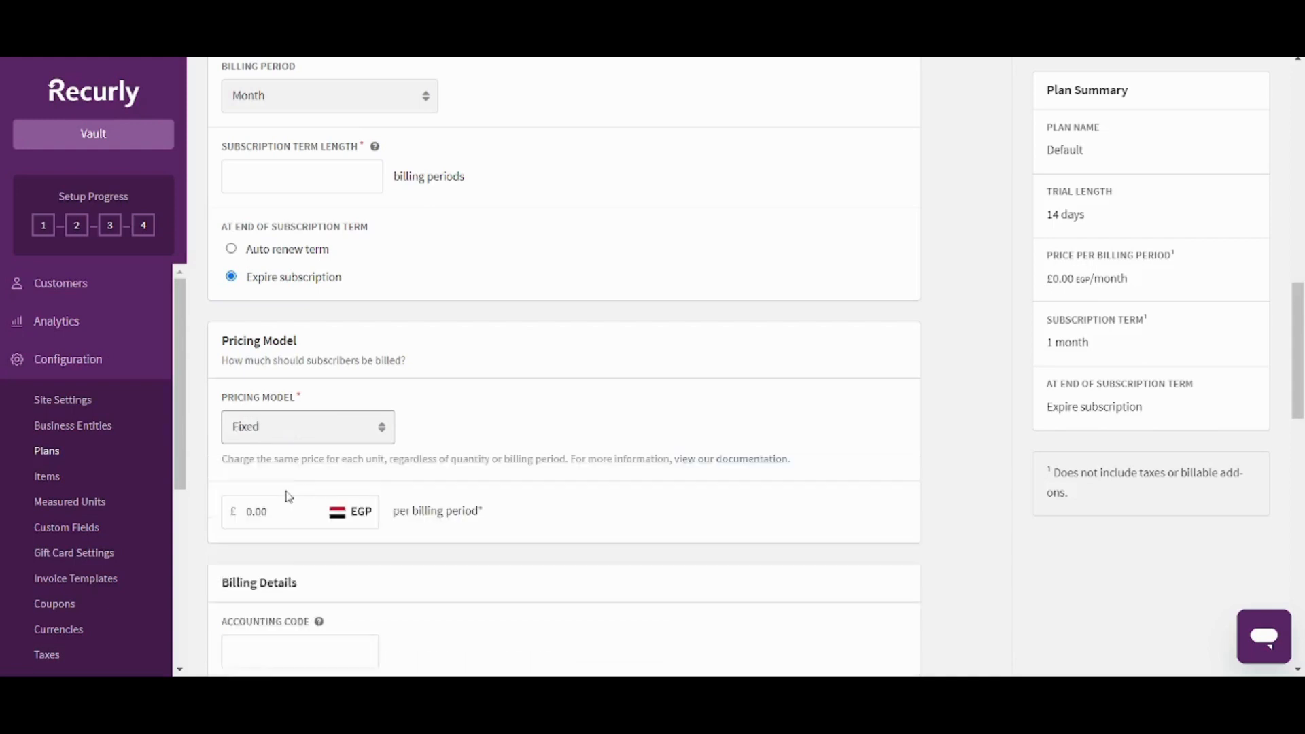
{"action": "double_click", "coordinate": [285, 504]}
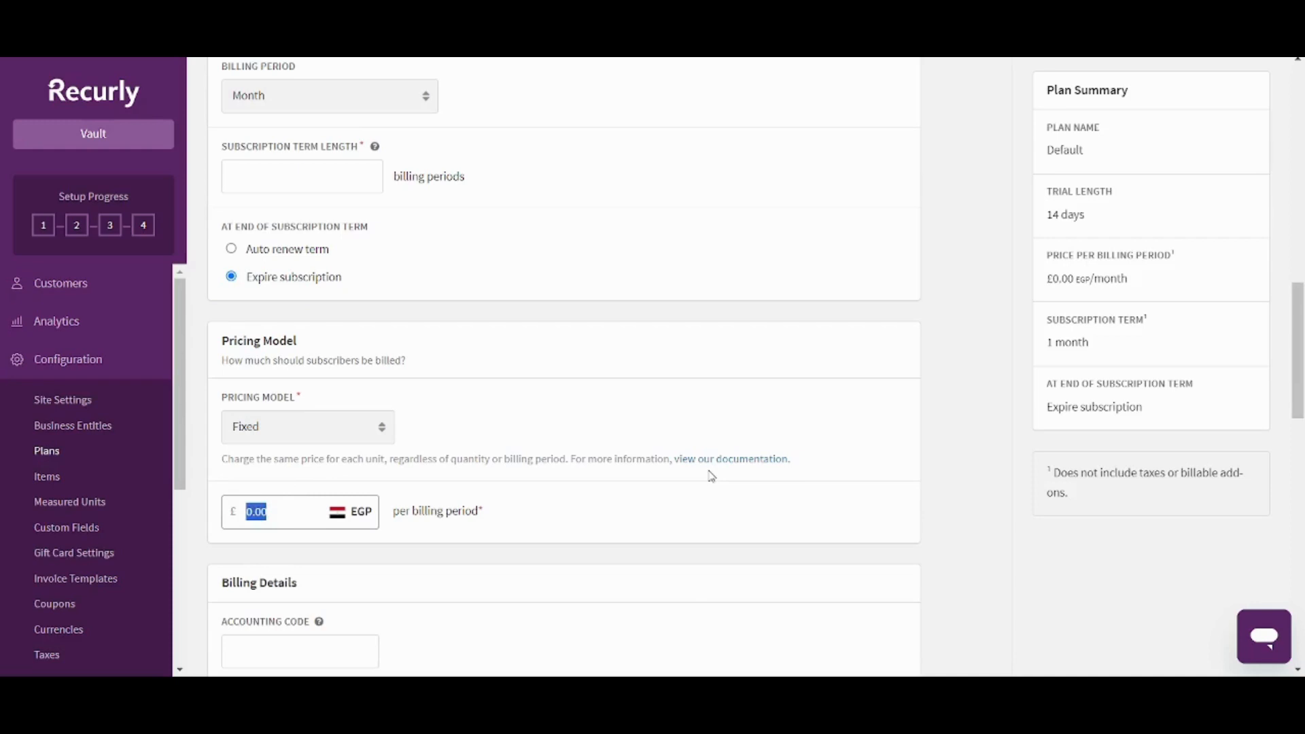
{"action": "type", "text": "500"}
{"action": "left_click", "coordinate": [749, 497]}
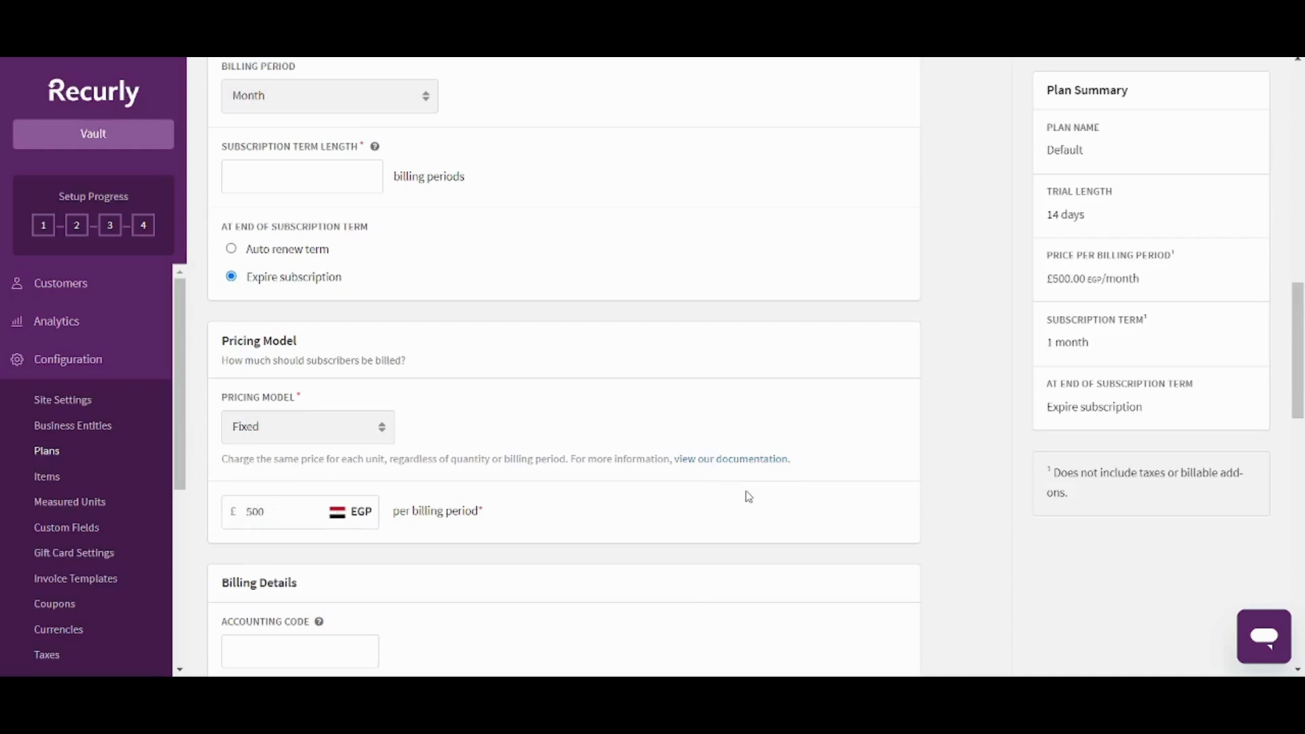
{"action": "left_click_drag", "start_coordinate": [356, 516], "coordinate": [371, 518]}
{"action": "left_click", "coordinate": [570, 500]}
Step: Try the option to add all items on subscriptions to this plan, then turn it off and confirm disabling it
{"action": "left_click_drag", "start_coordinate": [1303, 331], "coordinate": [1304, 365]}
{"action": "left_click_drag", "start_coordinate": [1304, 401], "coordinate": [1304, 421]}
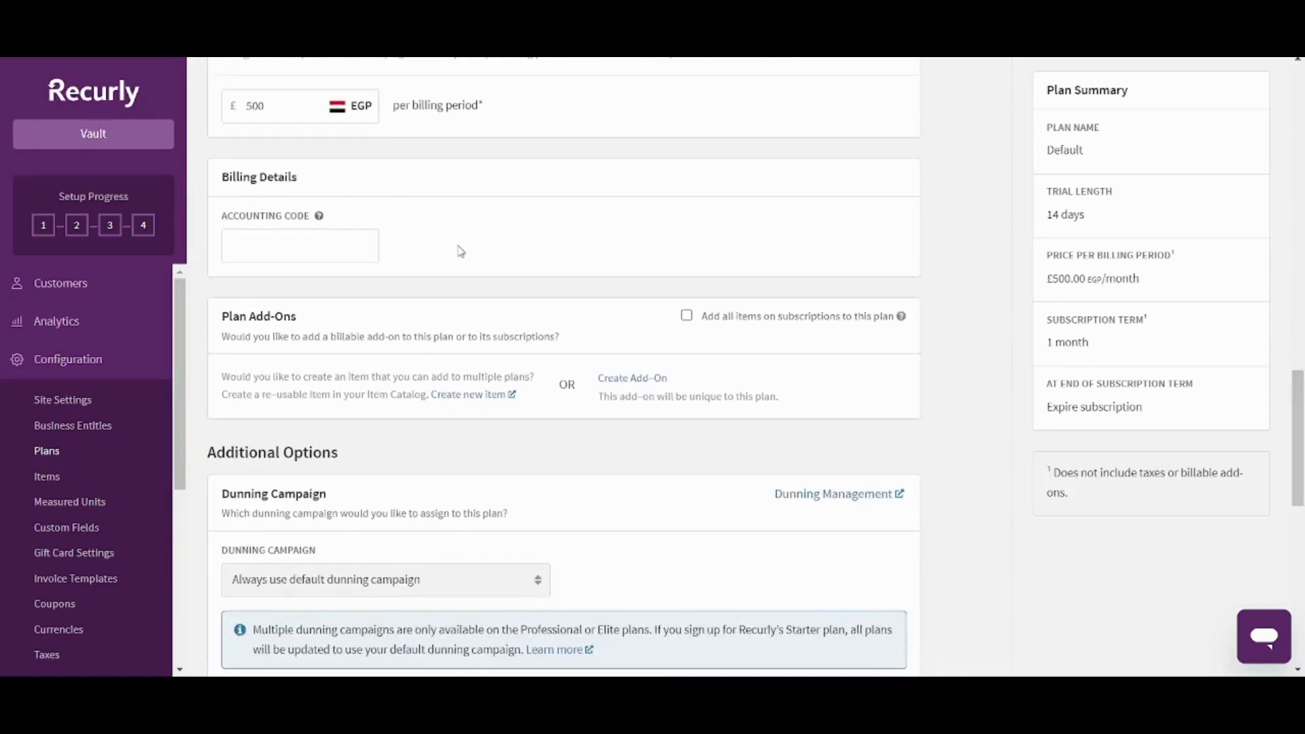
{"action": "left_click_drag", "start_coordinate": [1303, 477], "coordinate": [1303, 487]}
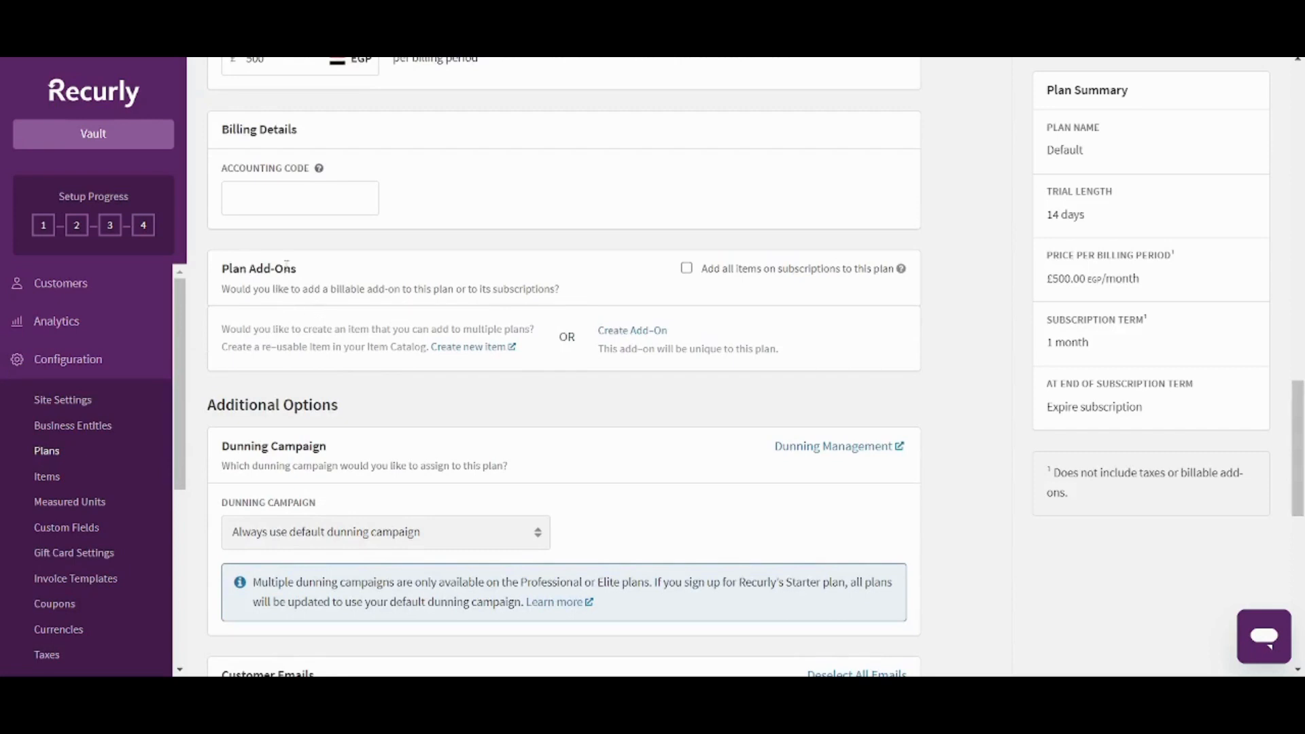
{"action": "left_click_drag", "start_coordinate": [304, 276], "coordinate": [249, 269]}
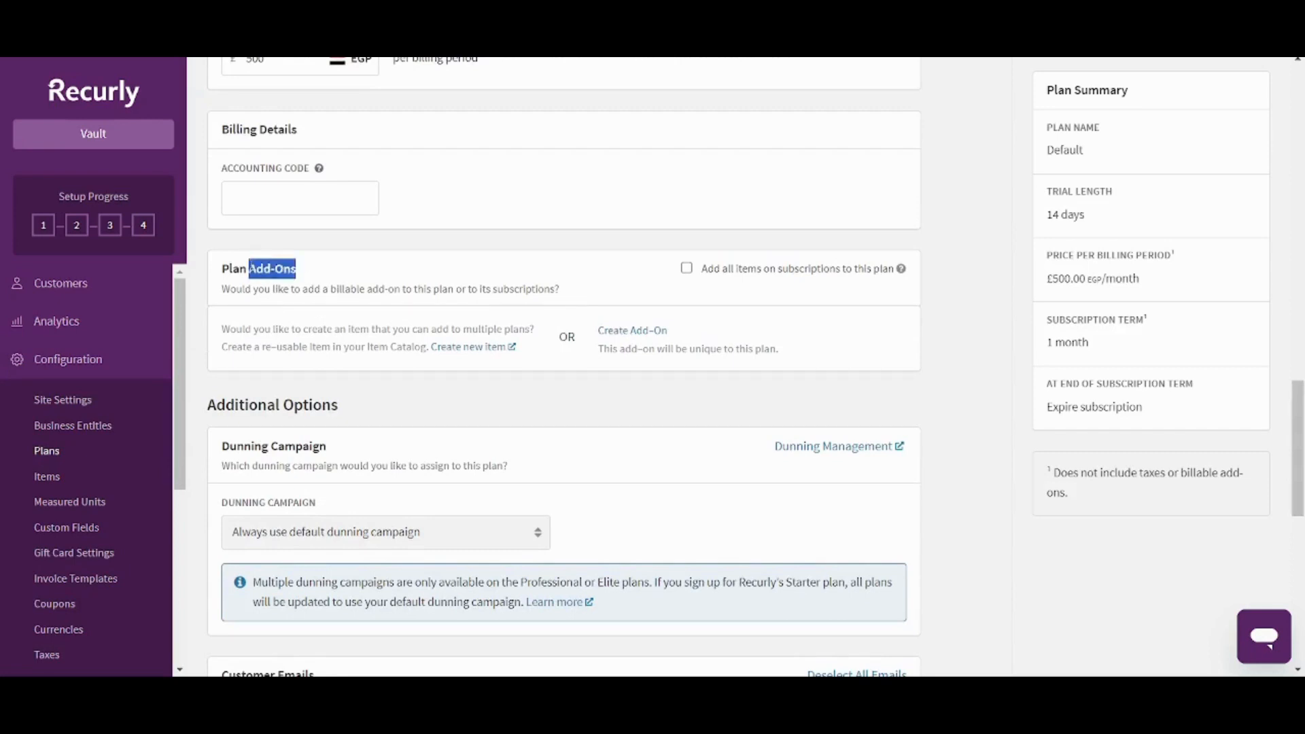
{"action": "left_click", "coordinate": [687, 269]}
{"action": "left_click", "coordinate": [460, 476]}
{"action": "left_click", "coordinate": [687, 269]}
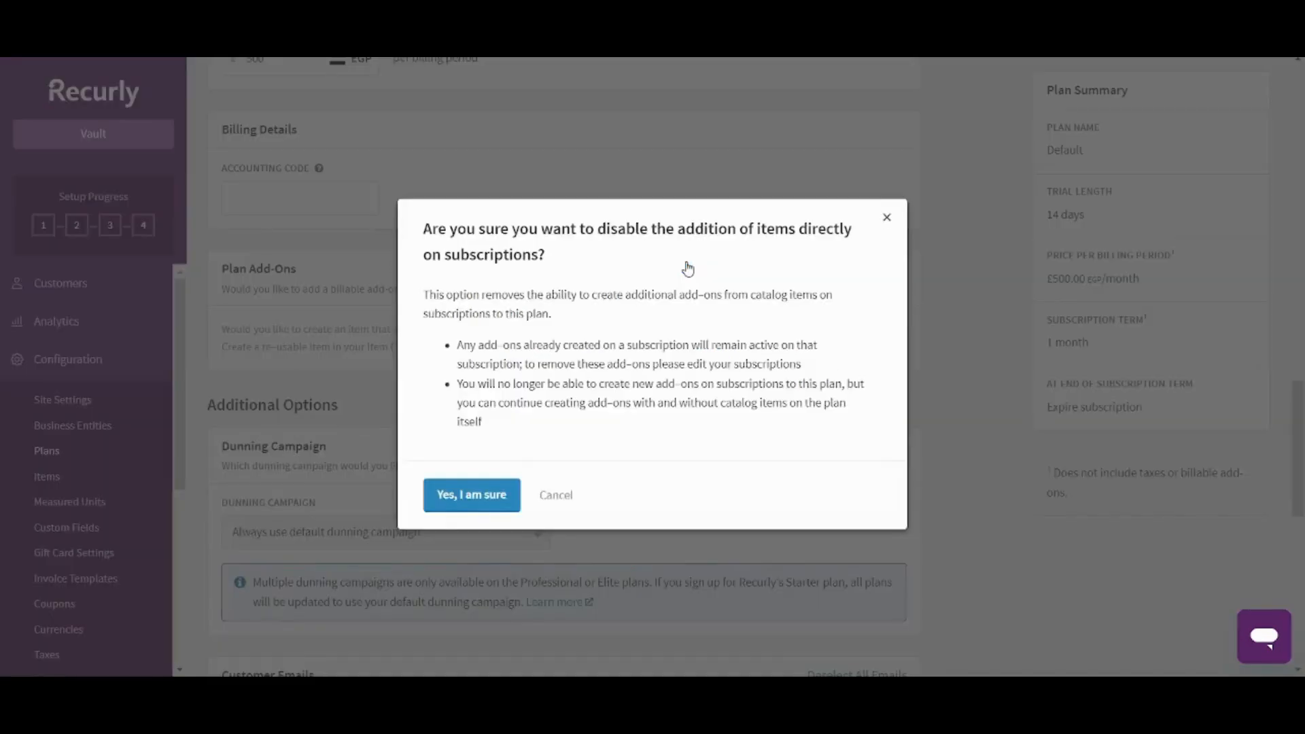
{"action": "left_click", "coordinate": [475, 501]}
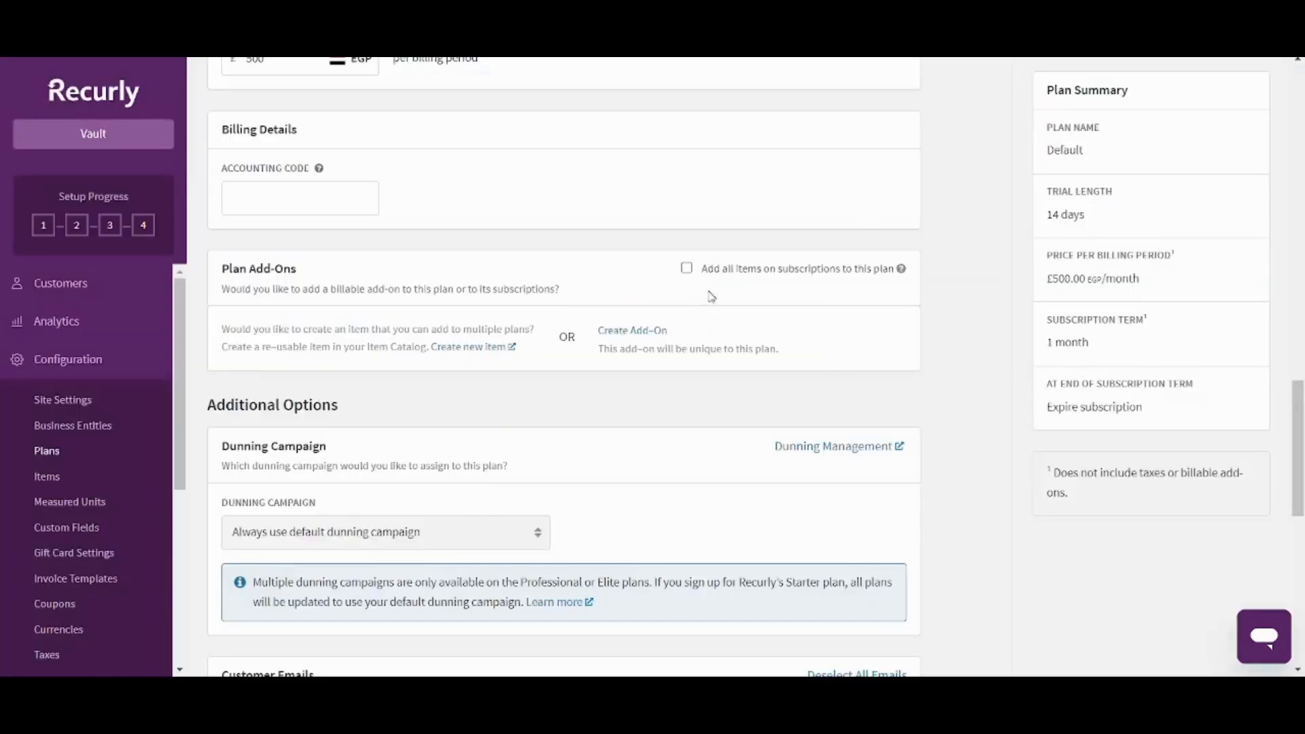
Step: Create a plan-specific add-on, look through its name, price and optional add-on settings, and remove it
{"action": "left_click", "coordinate": [633, 332]}
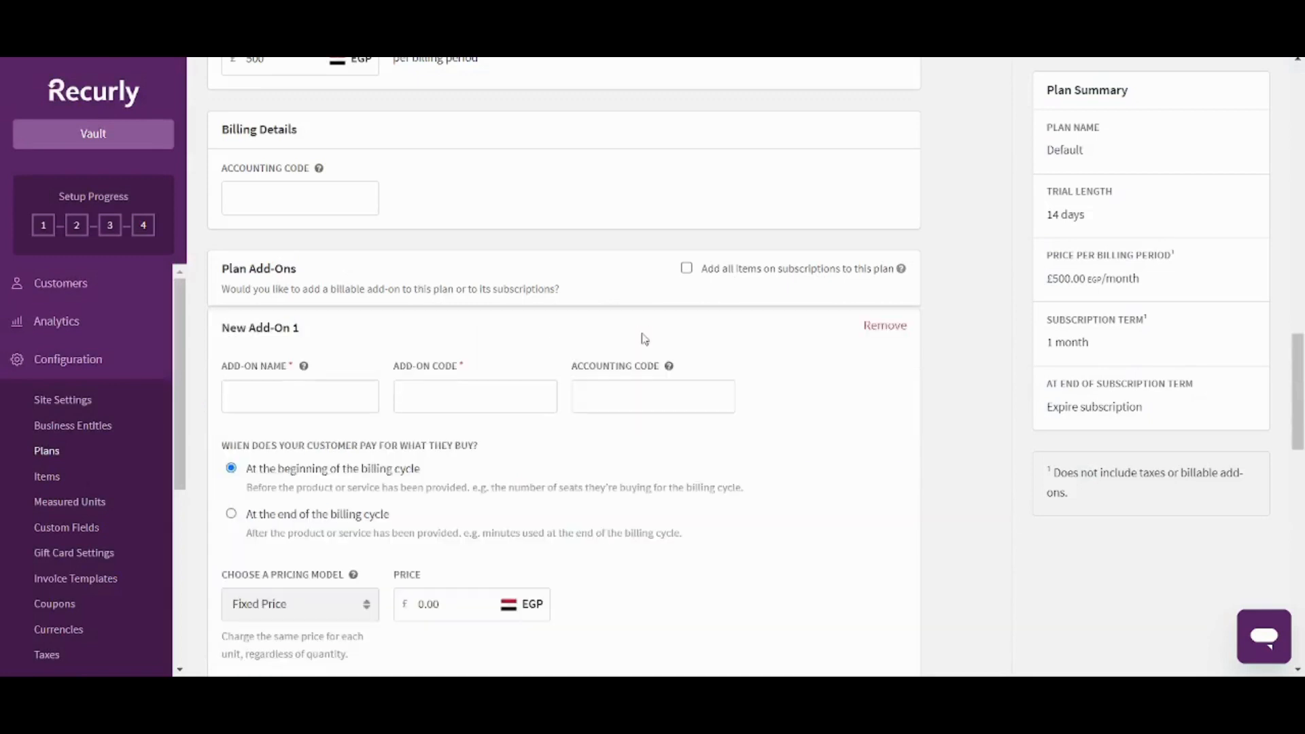
{"action": "left_click", "coordinate": [317, 394]}
{"action": "left_click", "coordinate": [449, 417]}
{"action": "left_click_drag", "start_coordinate": [1303, 427], "coordinate": [1304, 467]}
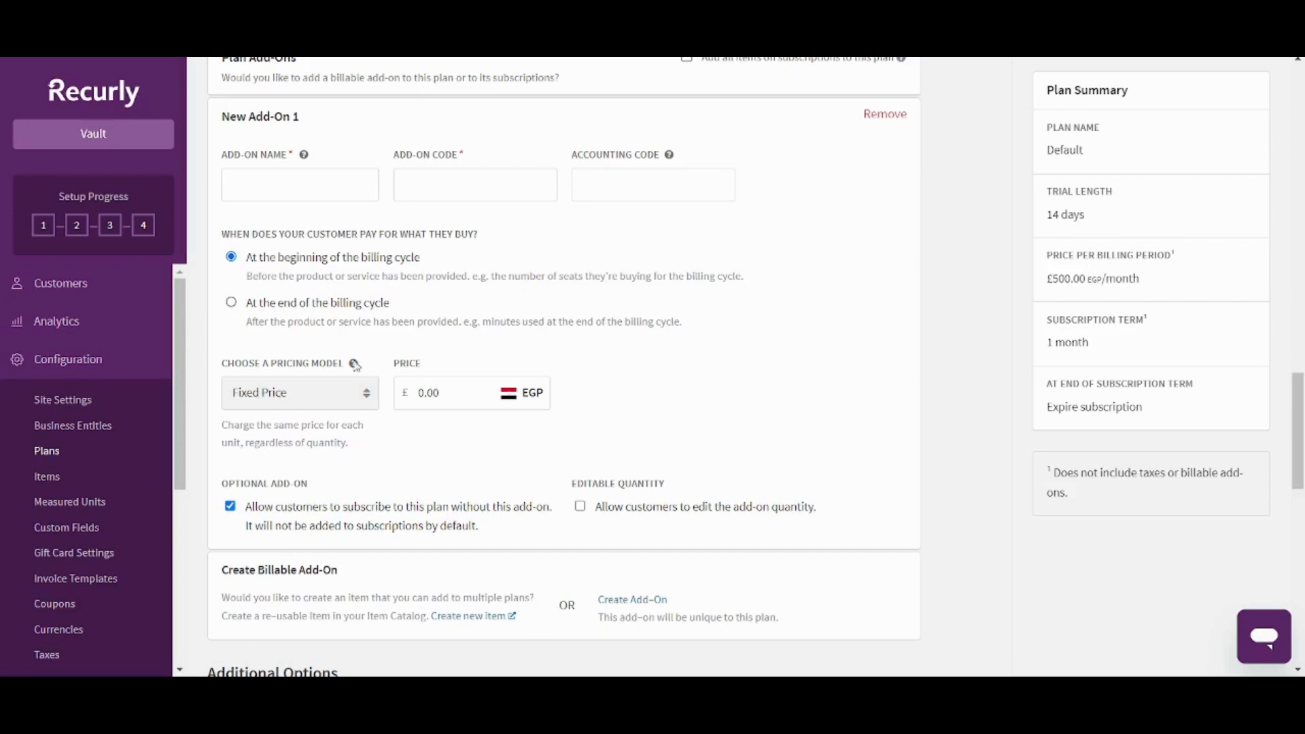
{"action": "left_click", "coordinate": [406, 392]}
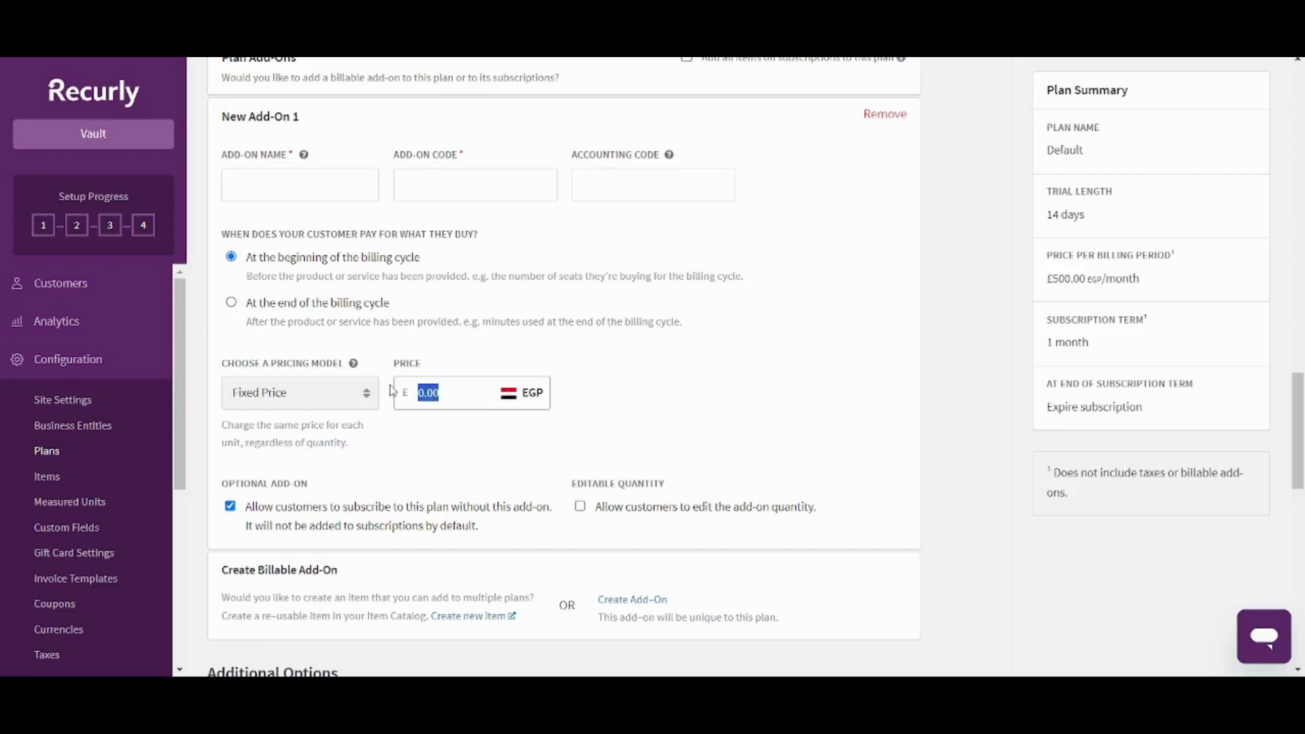
{"action": "left_click", "coordinate": [606, 437]}
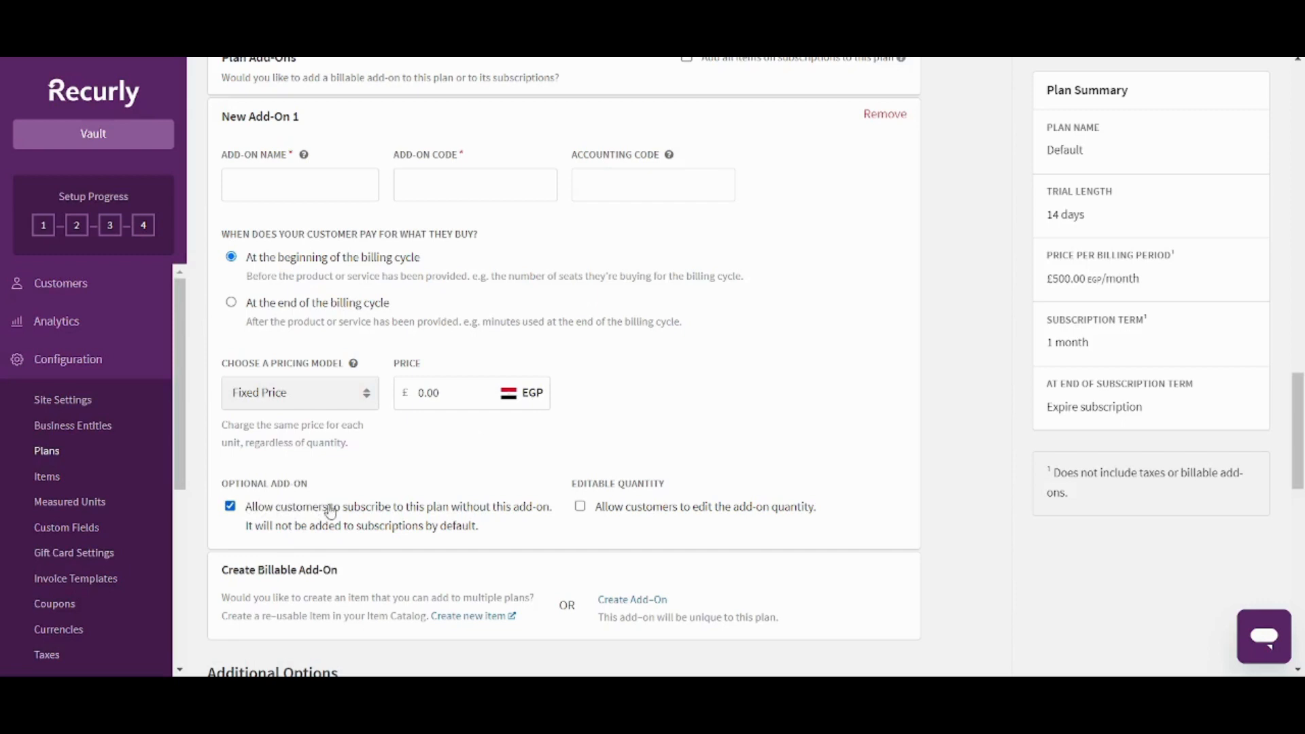
{"action": "left_click_drag", "start_coordinate": [501, 529], "coordinate": [267, 512]}
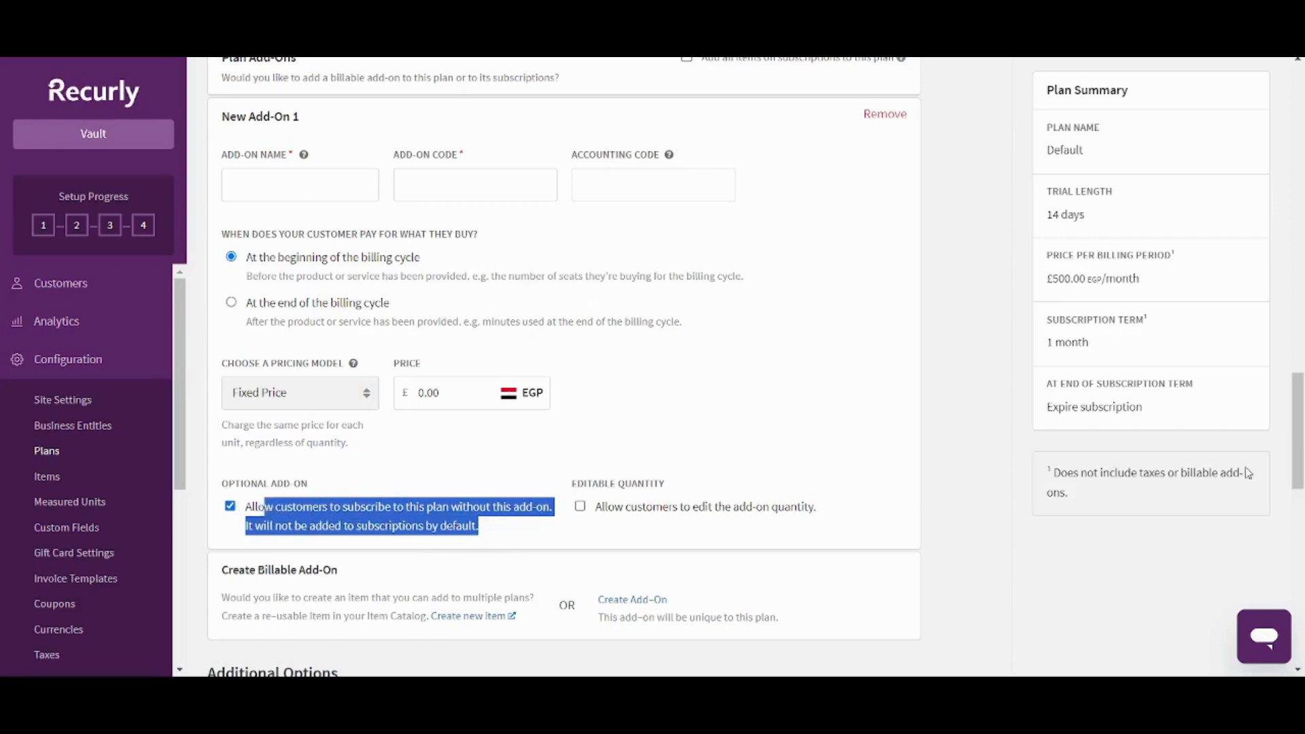
{"action": "left_click", "coordinate": [883, 123]}
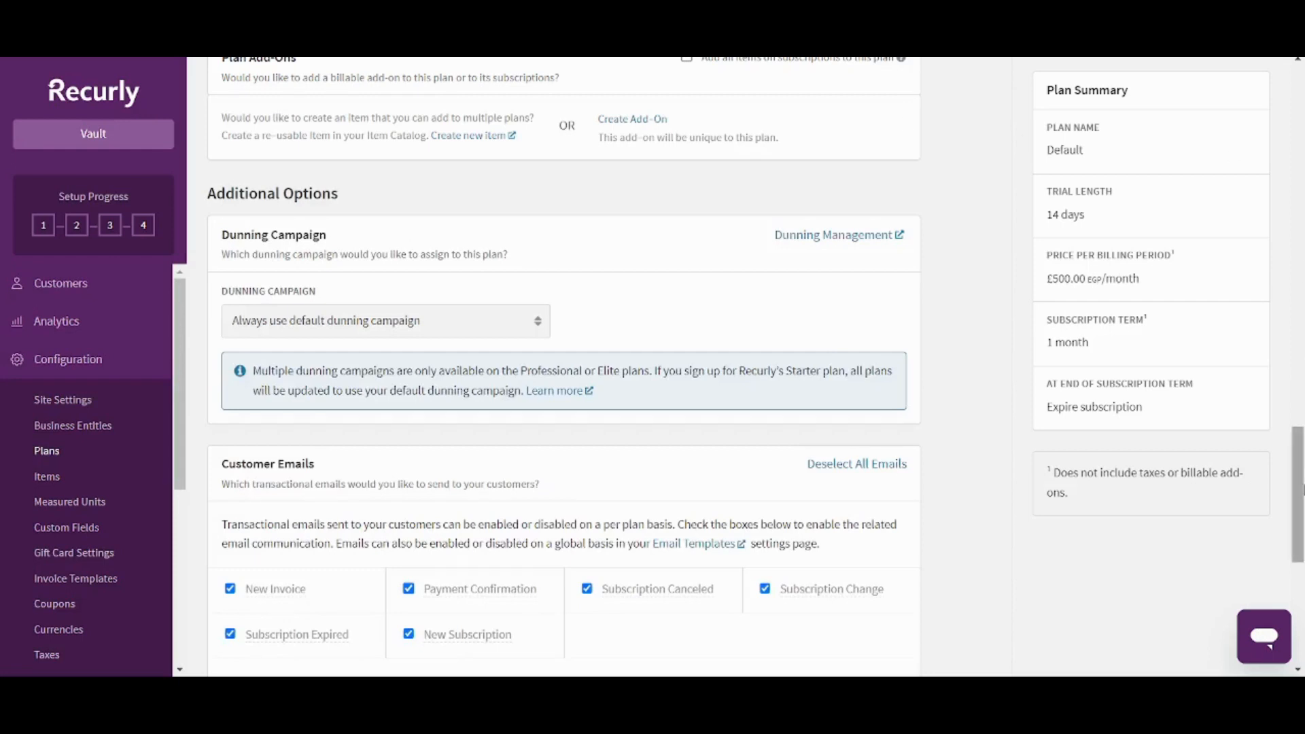
Step: Examine the plan's Customer Emails options and read the descriptions of the New Invoice and Payment Confirmation emails
{"action": "scroll", "coordinate": [1302, 489], "scroll_direction": "down", "scroll_amount": 3}
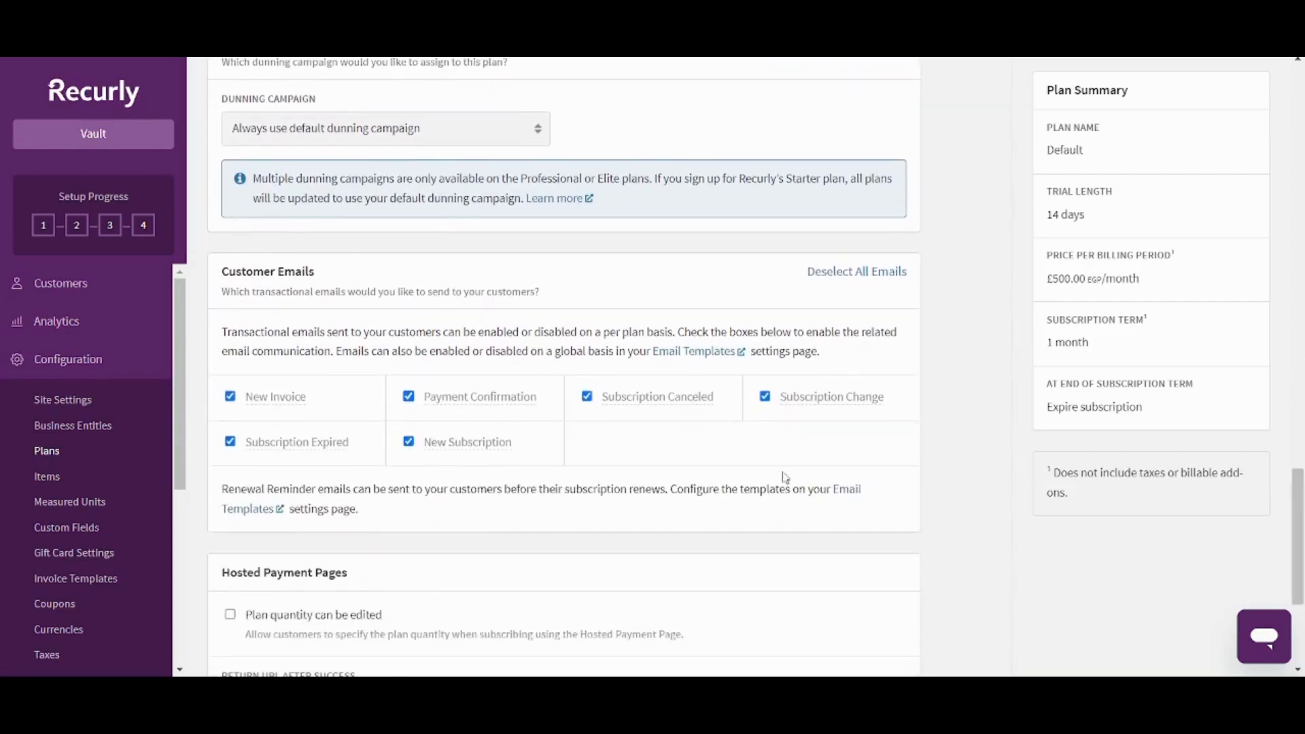
{"action": "left_click_drag", "start_coordinate": [340, 276], "coordinate": [218, 269]}
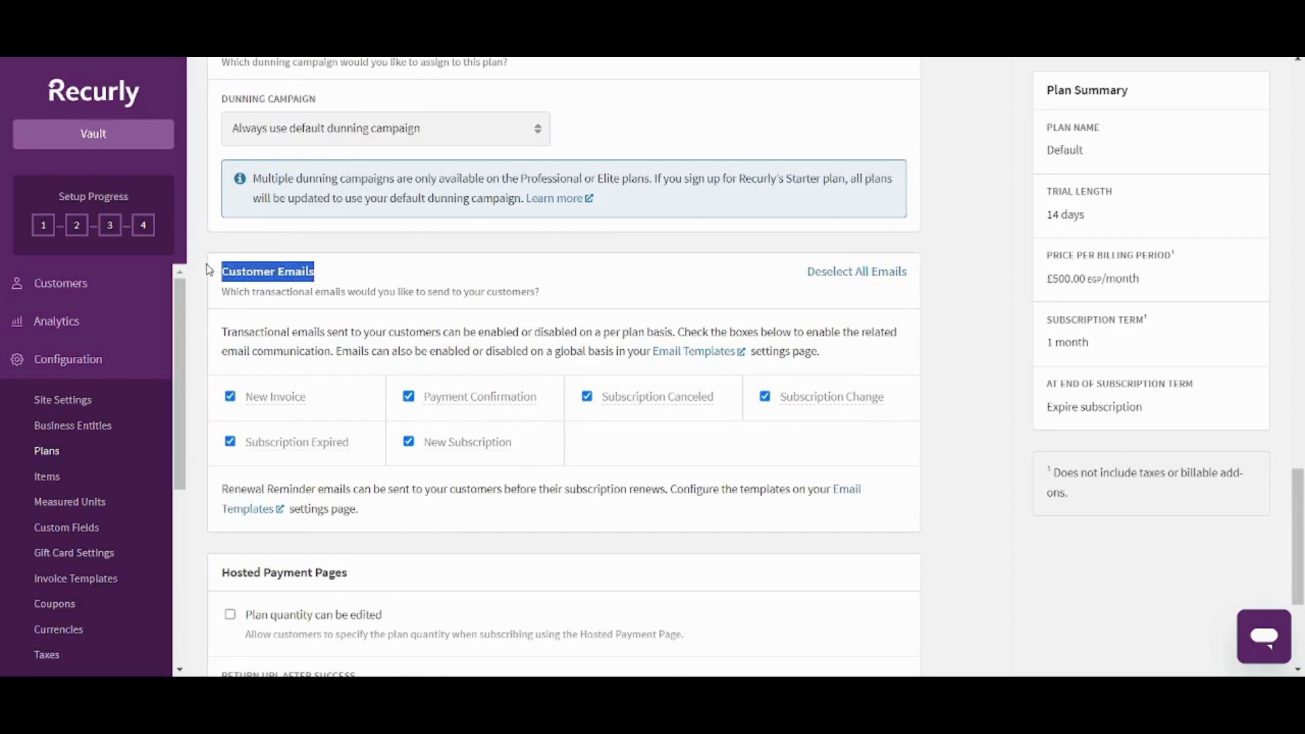
{"action": "left_click", "coordinate": [401, 272]}
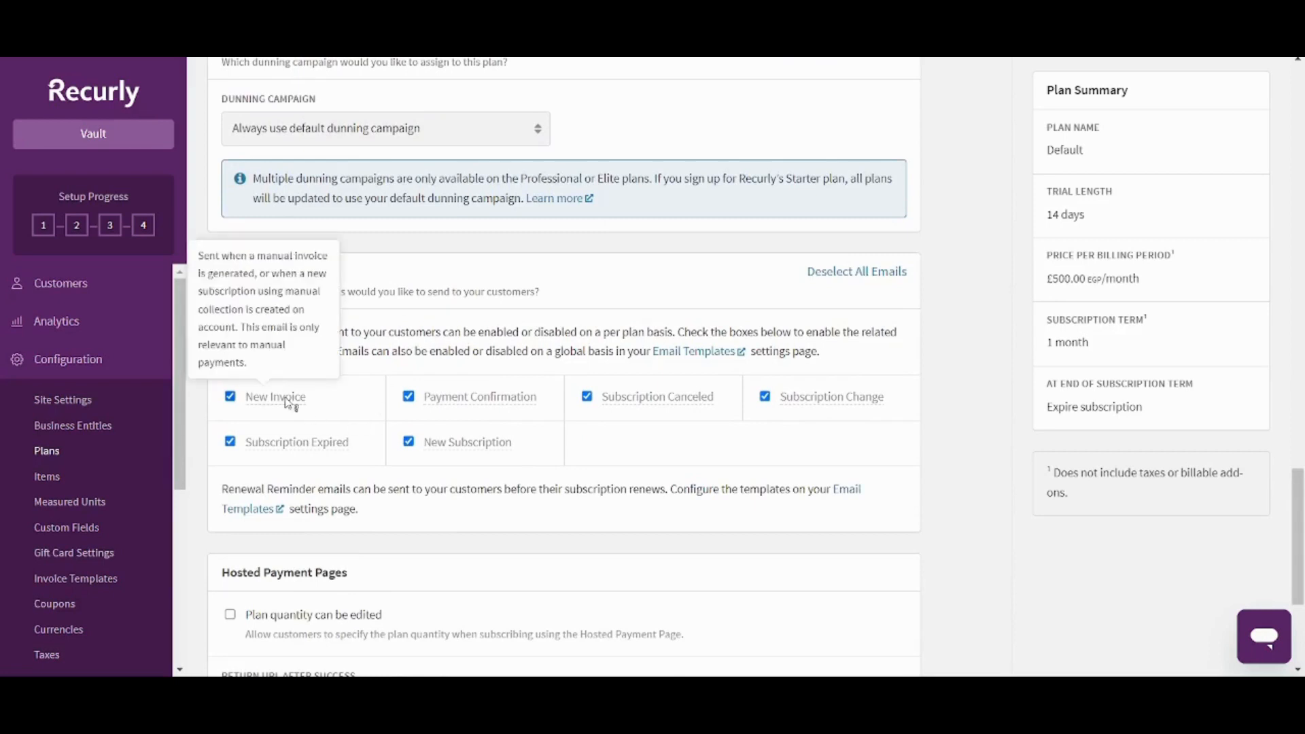
{"action": "mouse_move", "coordinate": [258, 396]}
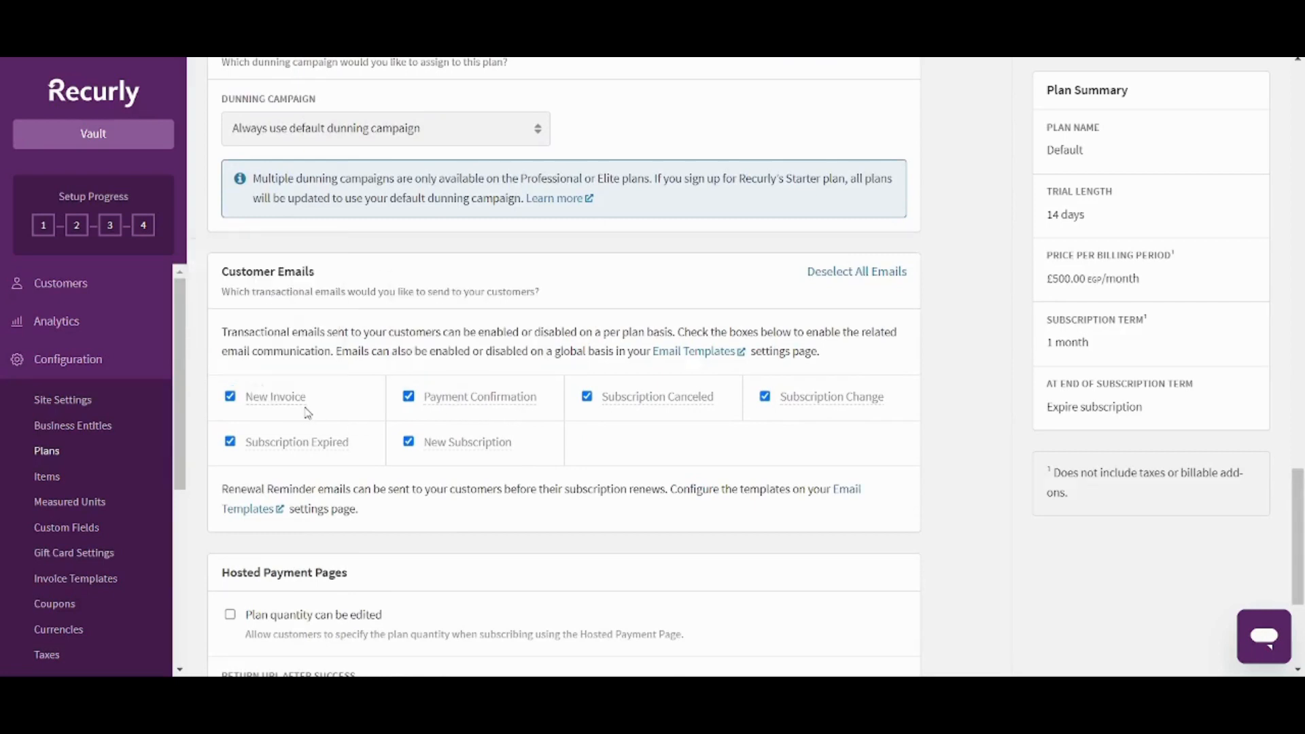
{"action": "mouse_move", "coordinate": [425, 396]}
{"action": "mouse_move", "coordinate": [675, 401]}
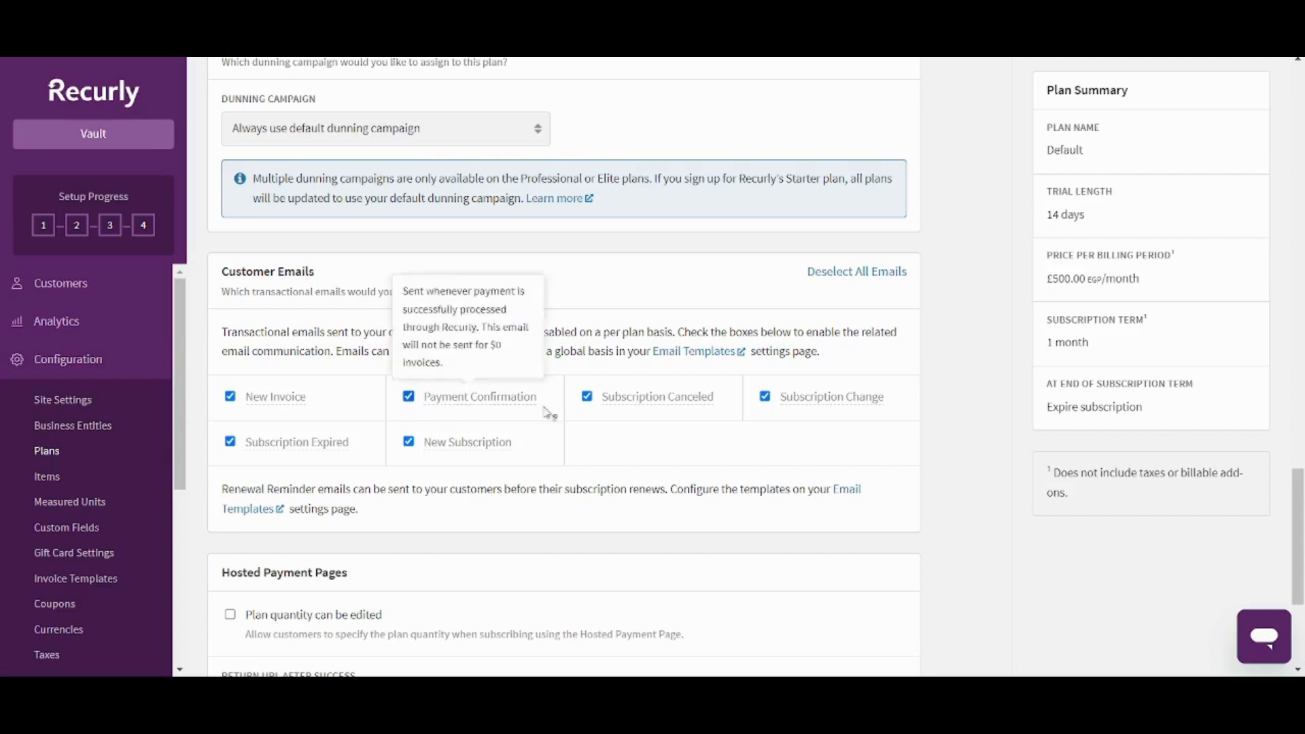
Step: Look over the Hosted Payment Pages options and try to create the plan
{"action": "scroll", "coordinate": [1298, 544], "scroll_direction": "down", "scroll_amount": 1}
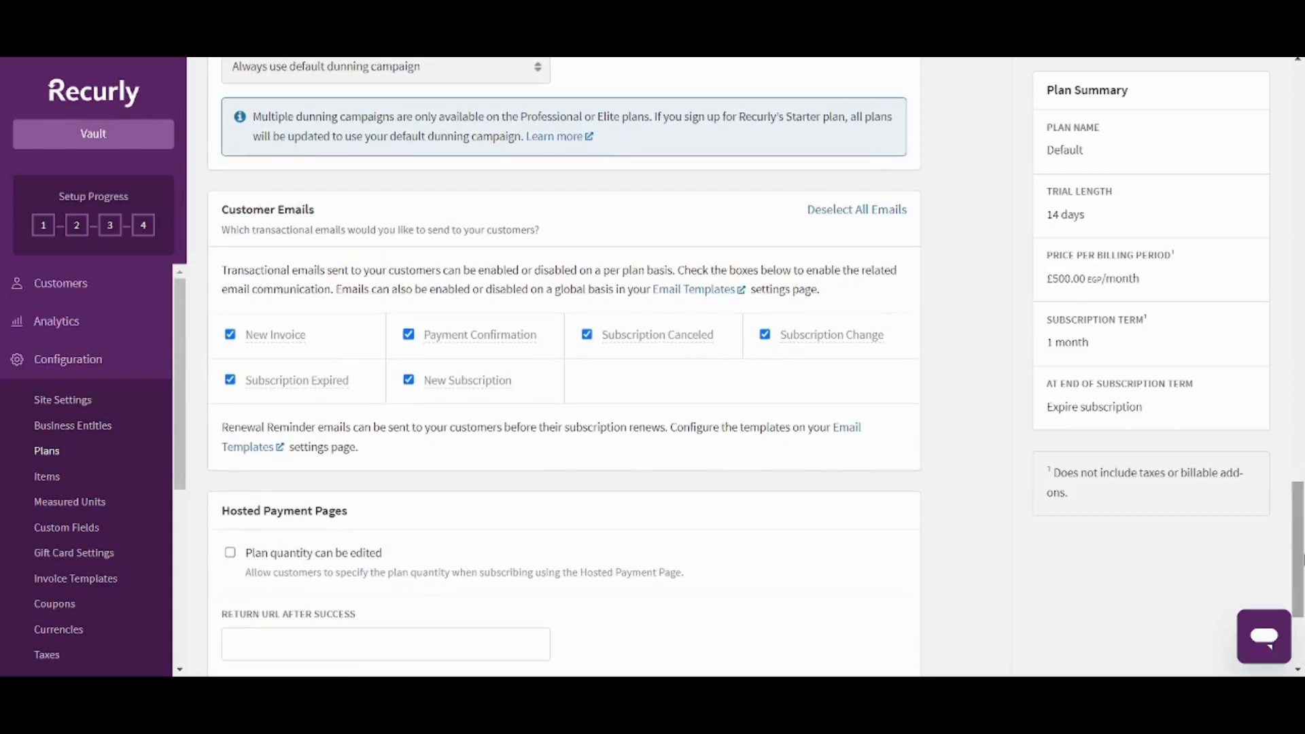
{"action": "scroll", "coordinate": [1299, 551], "scroll_direction": "down", "scroll_amount": 3}
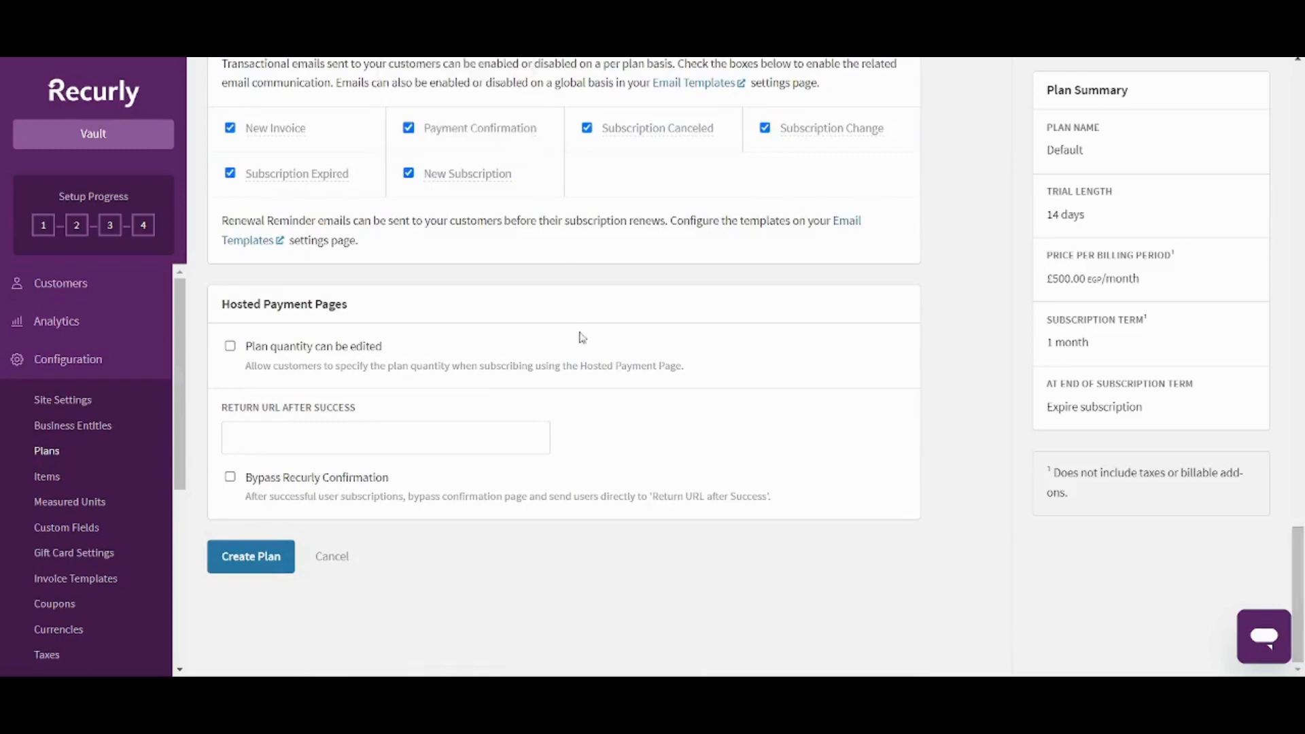
{"action": "scroll", "coordinate": [563, 367], "scroll_direction": "up", "scroll_amount": 3}
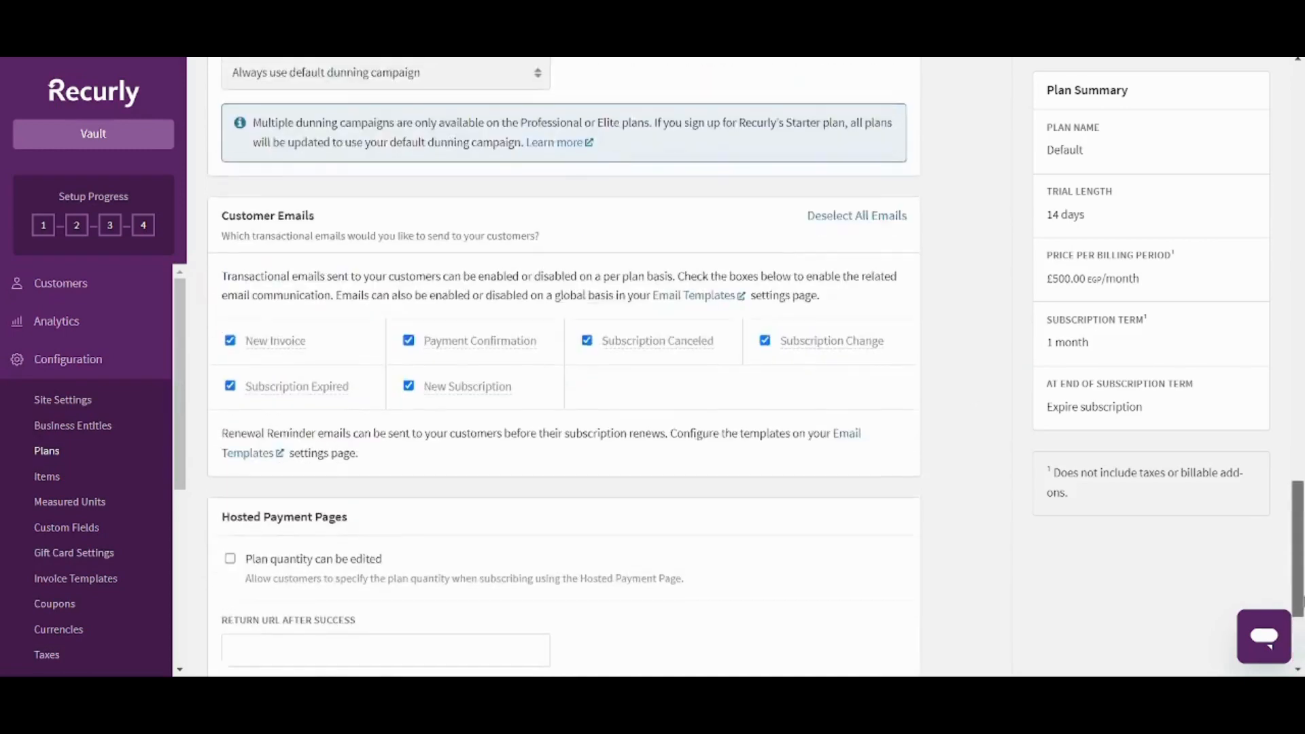
{"action": "scroll", "coordinate": [563, 367], "scroll_direction": "down", "scroll_amount": 3}
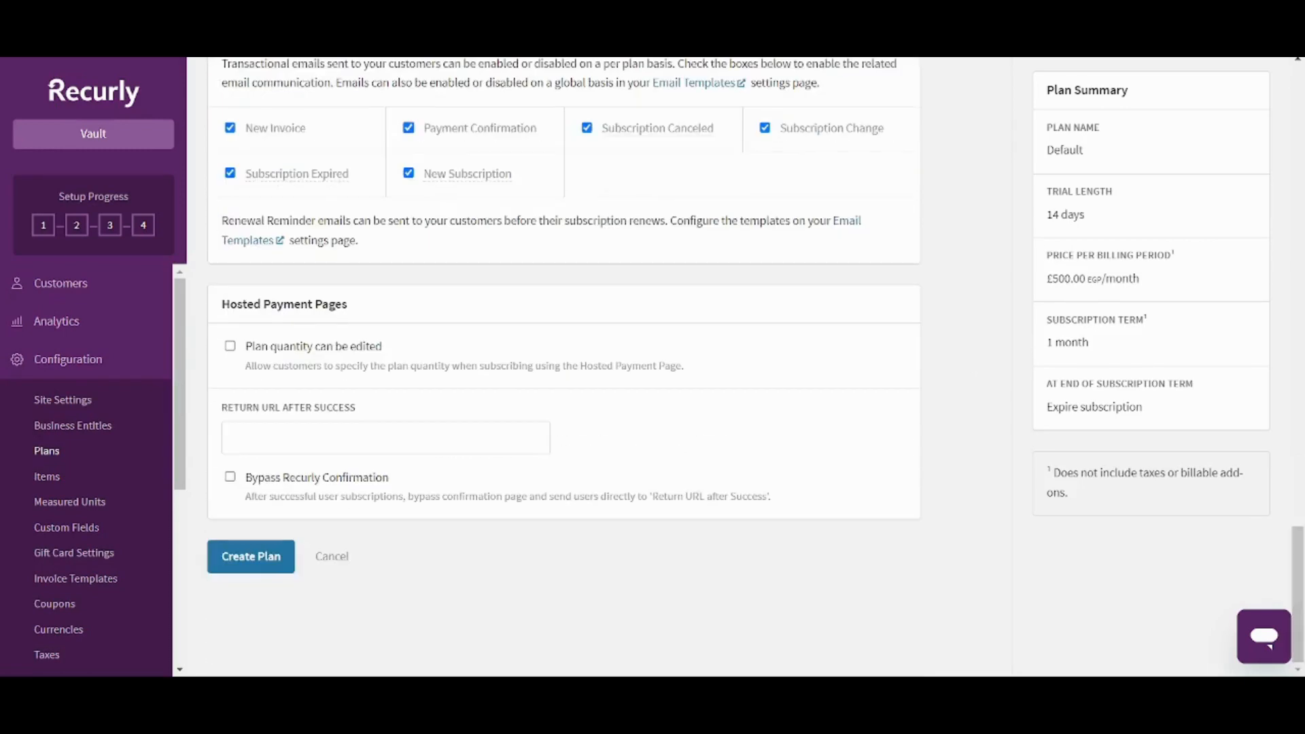
{"action": "left_click", "coordinate": [240, 566]}
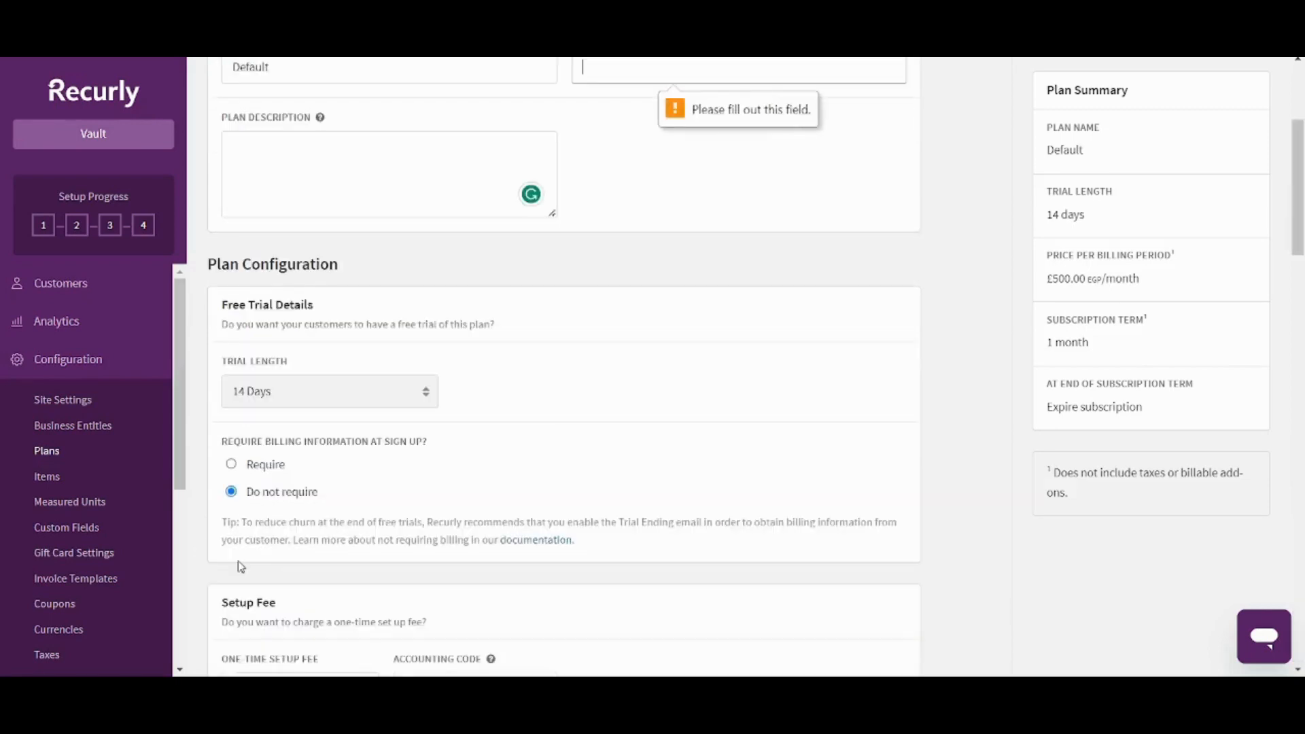
Step: Set the plan code of the Default plan to 111 and try to create the plan
{"action": "left_click_drag", "start_coordinate": [1300, 237], "coordinate": [1298, 184]}
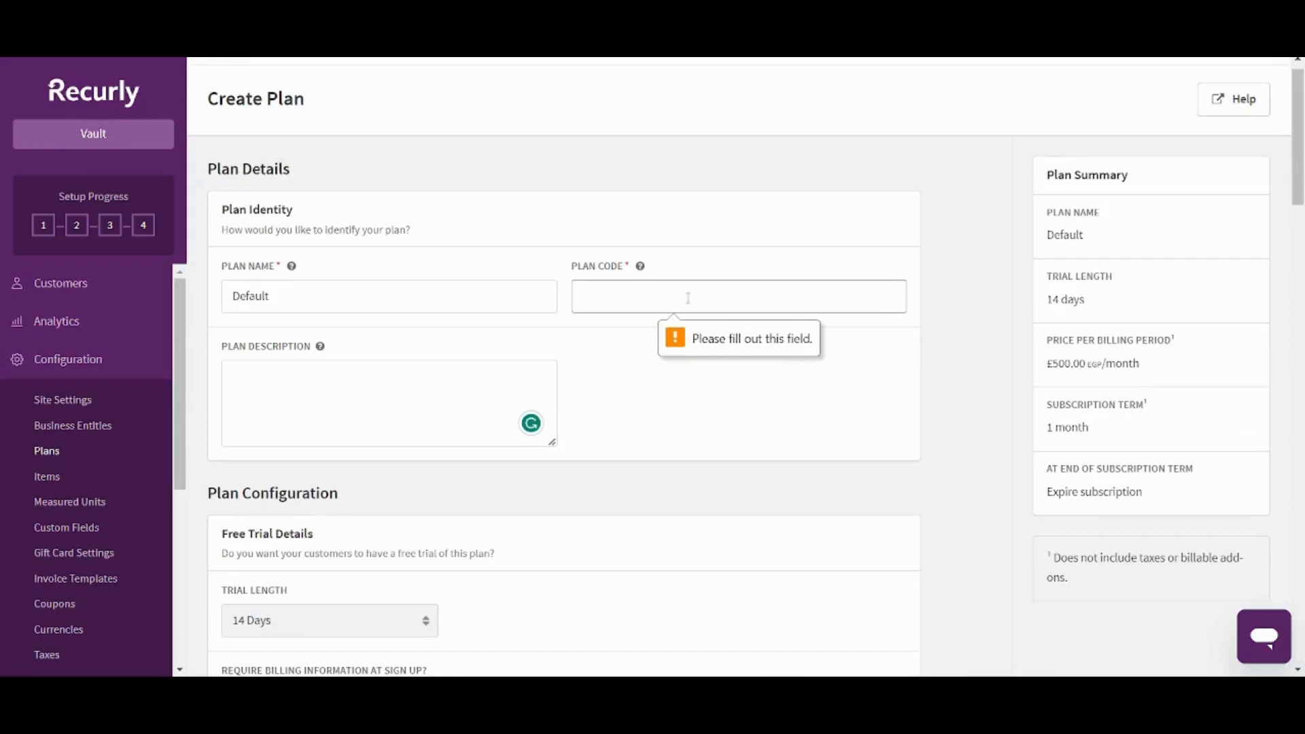
{"action": "type", "text": "111"}
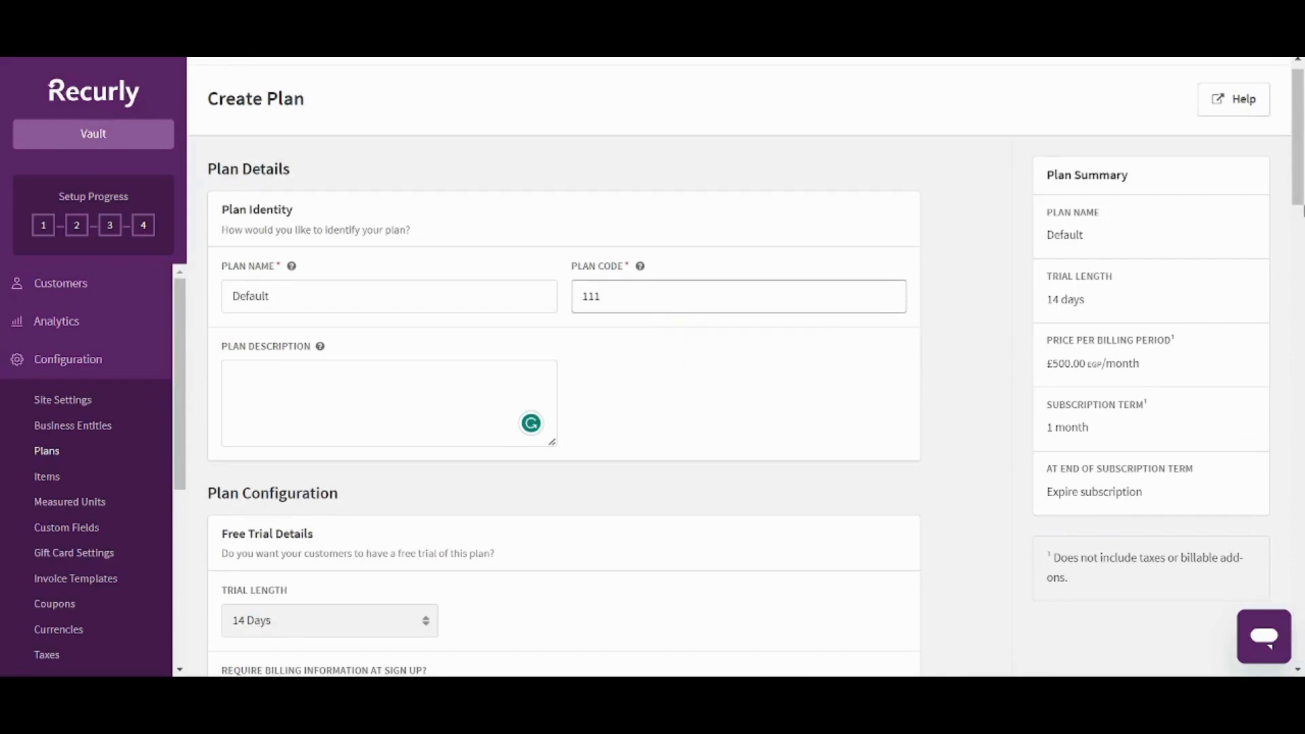
{"action": "left_click_drag", "start_coordinate": [1300, 211], "coordinate": [1301, 601]}
{"action": "left_click", "coordinate": [233, 552]}
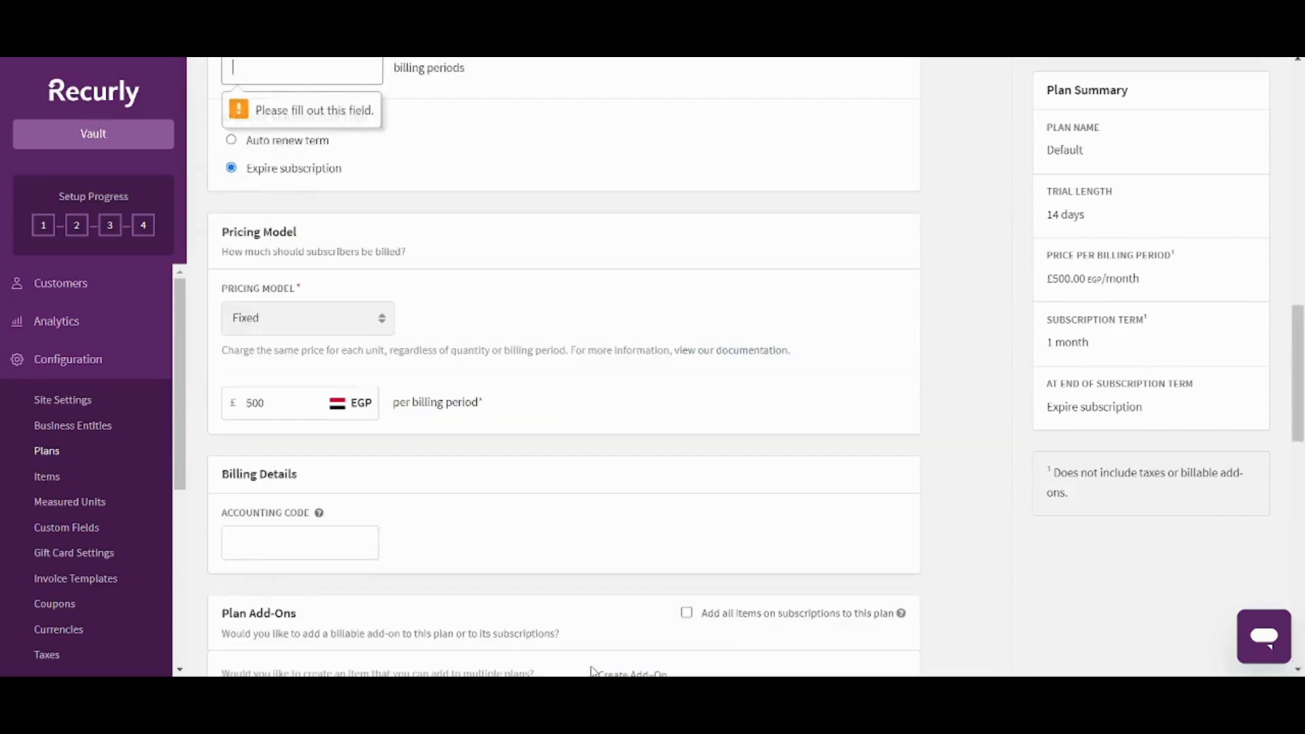
Step: Set the subscription term length to 12 billing periods and create the plan
{"action": "left_click_drag", "start_coordinate": [1304, 403], "coordinate": [1300, 330]}
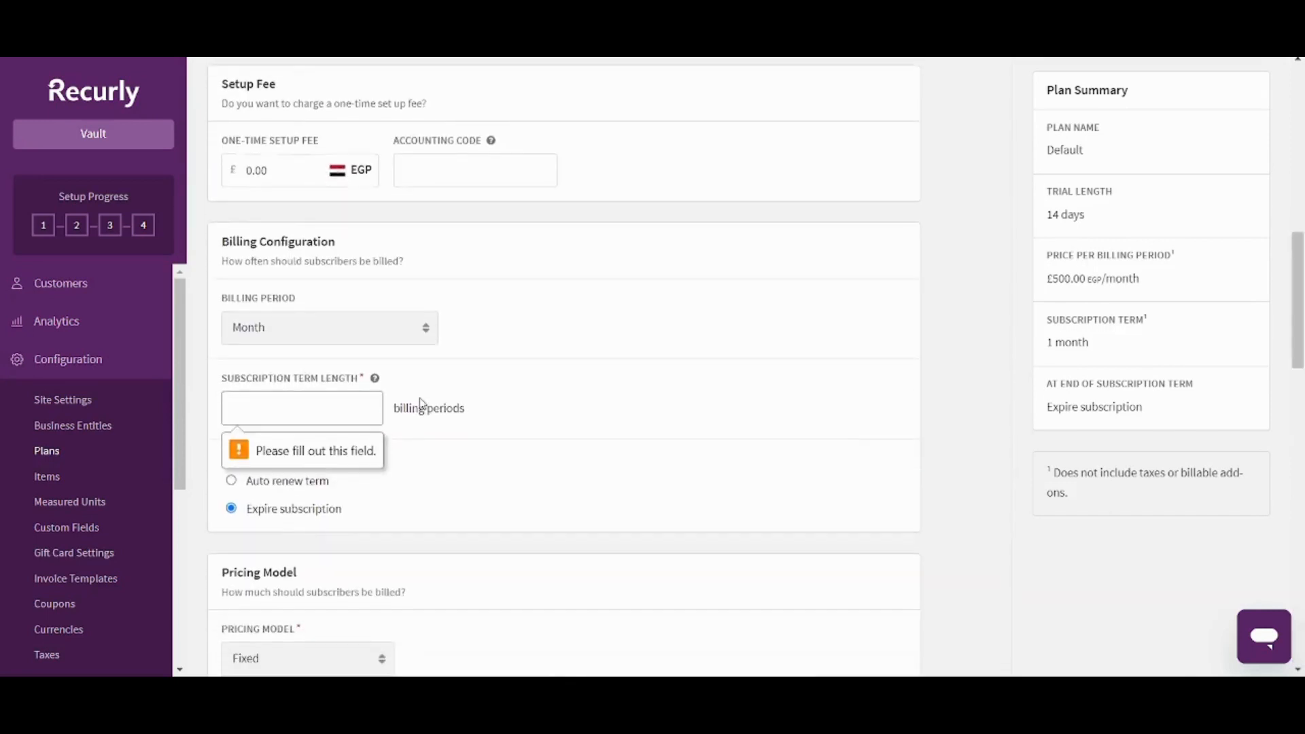
{"action": "type", "text": "1"}
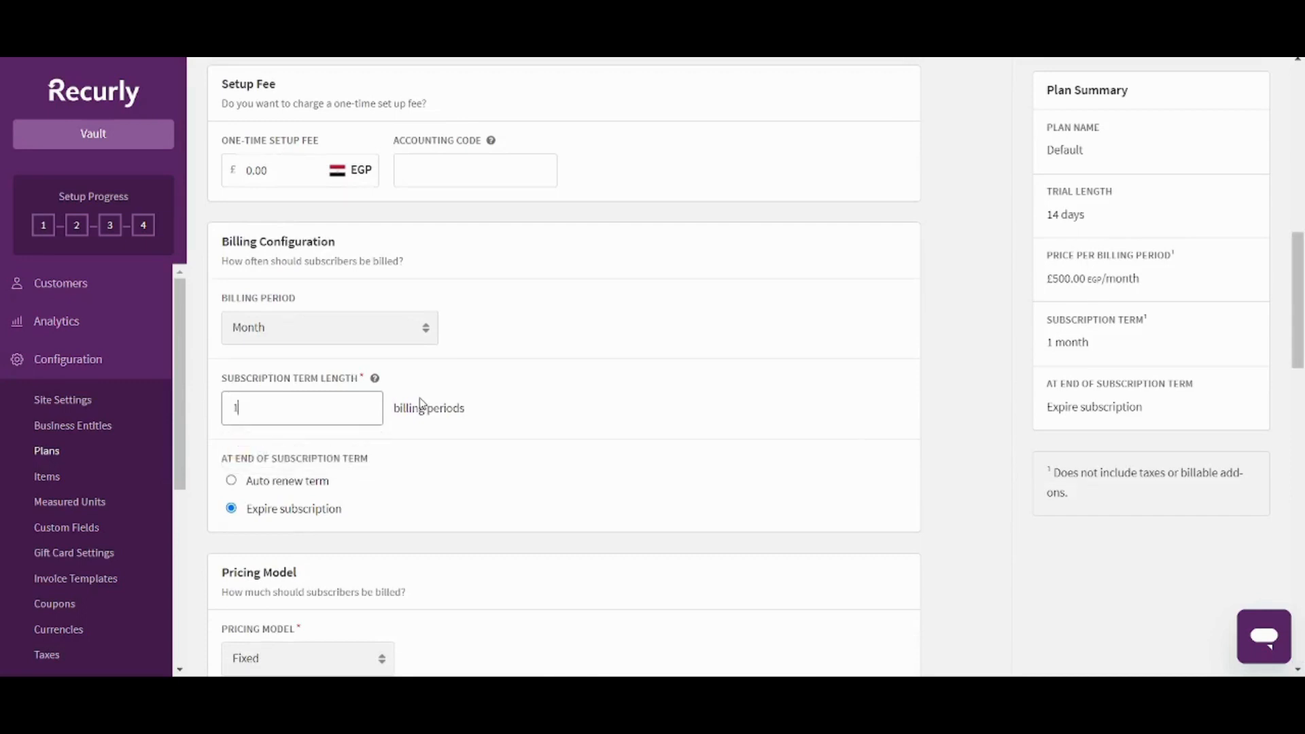
{"action": "type", "text": "0"}
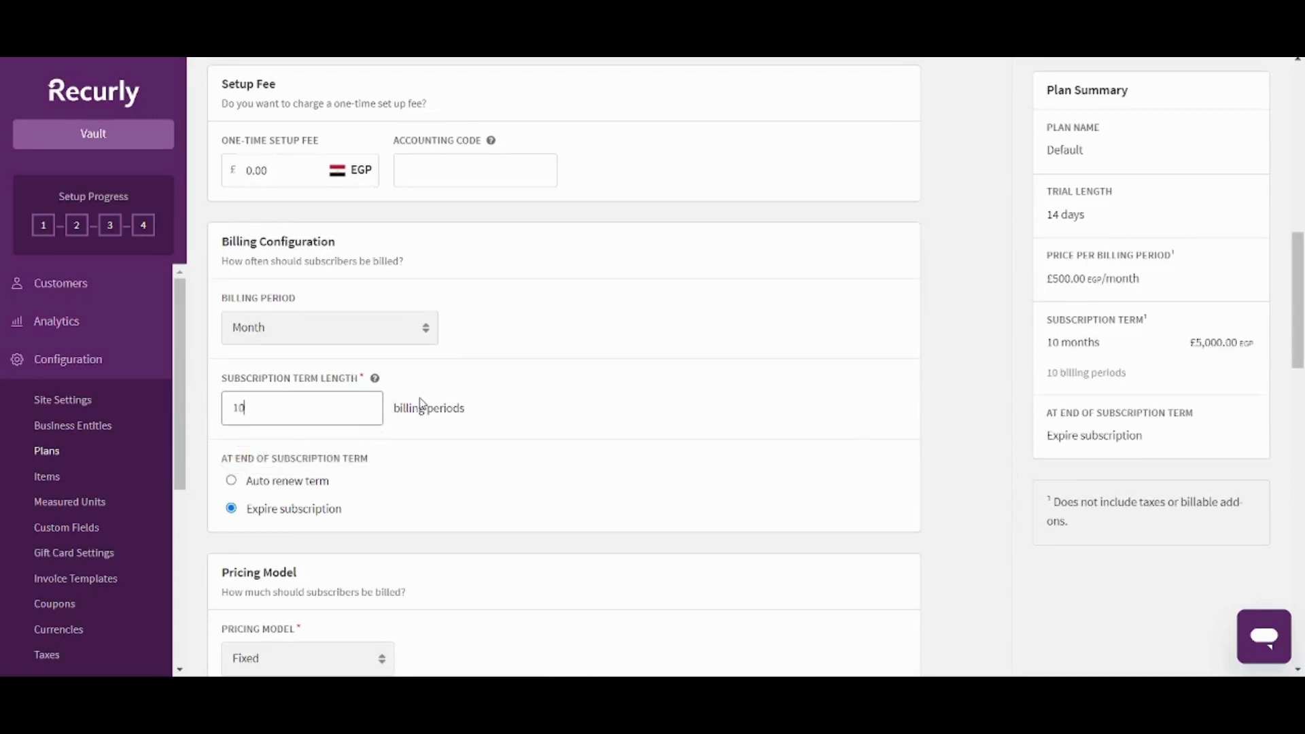
{"action": "key", "text": "BackSpace"}
{"action": "type", "text": "2"}
{"action": "left_click", "coordinate": [863, 454]}
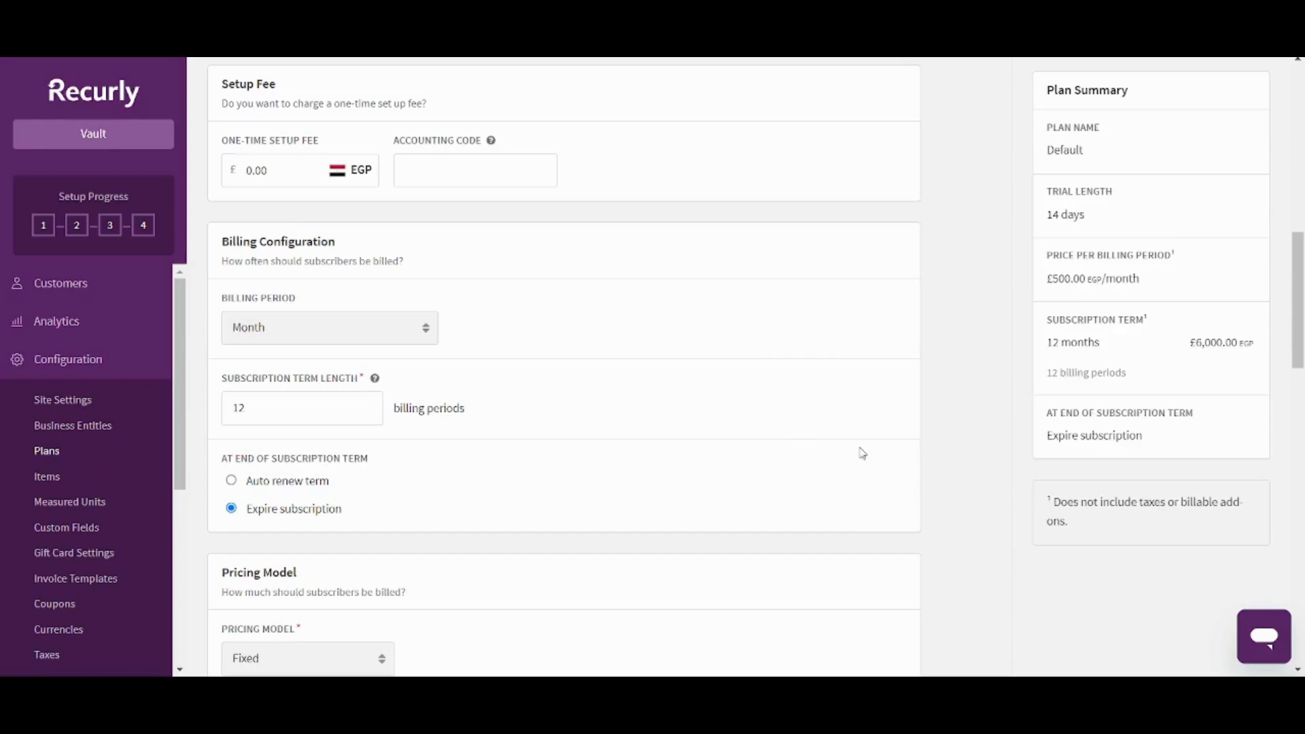
{"action": "left_click_drag", "start_coordinate": [1302, 313], "coordinate": [1301, 609]}
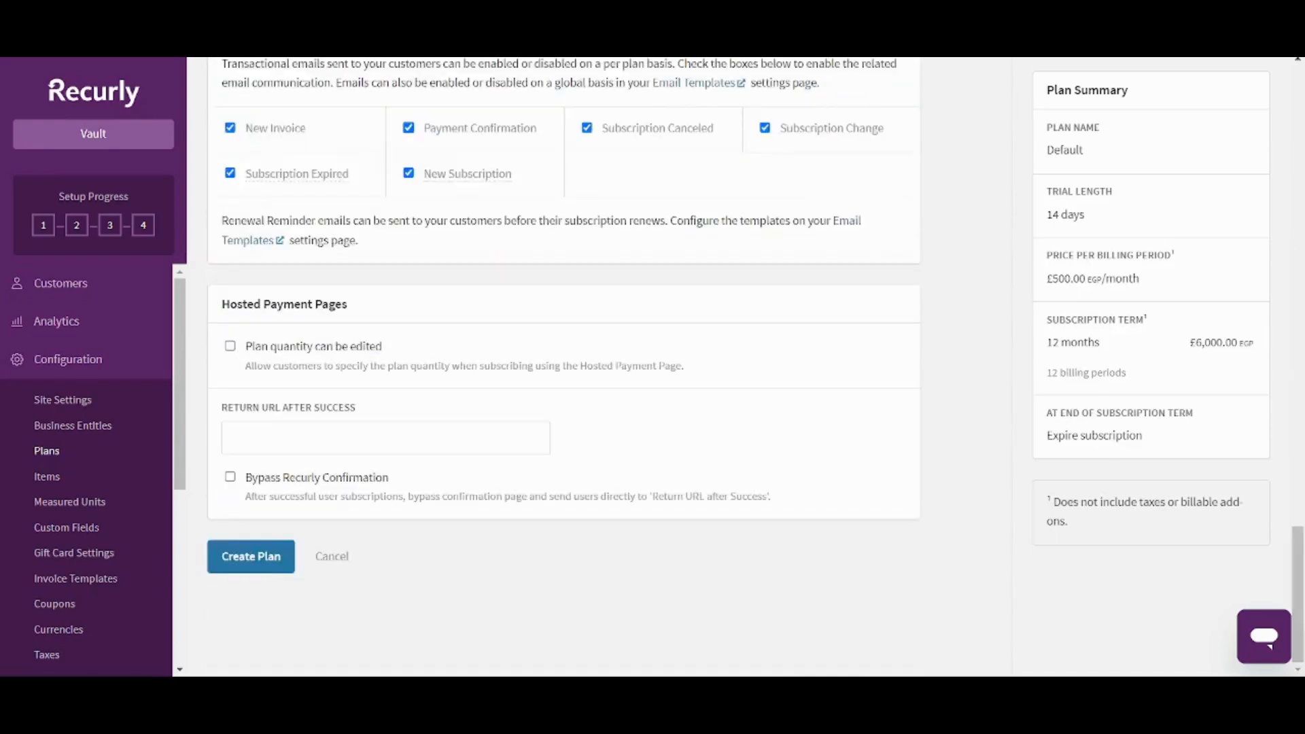
{"action": "left_click", "coordinate": [252, 558]}
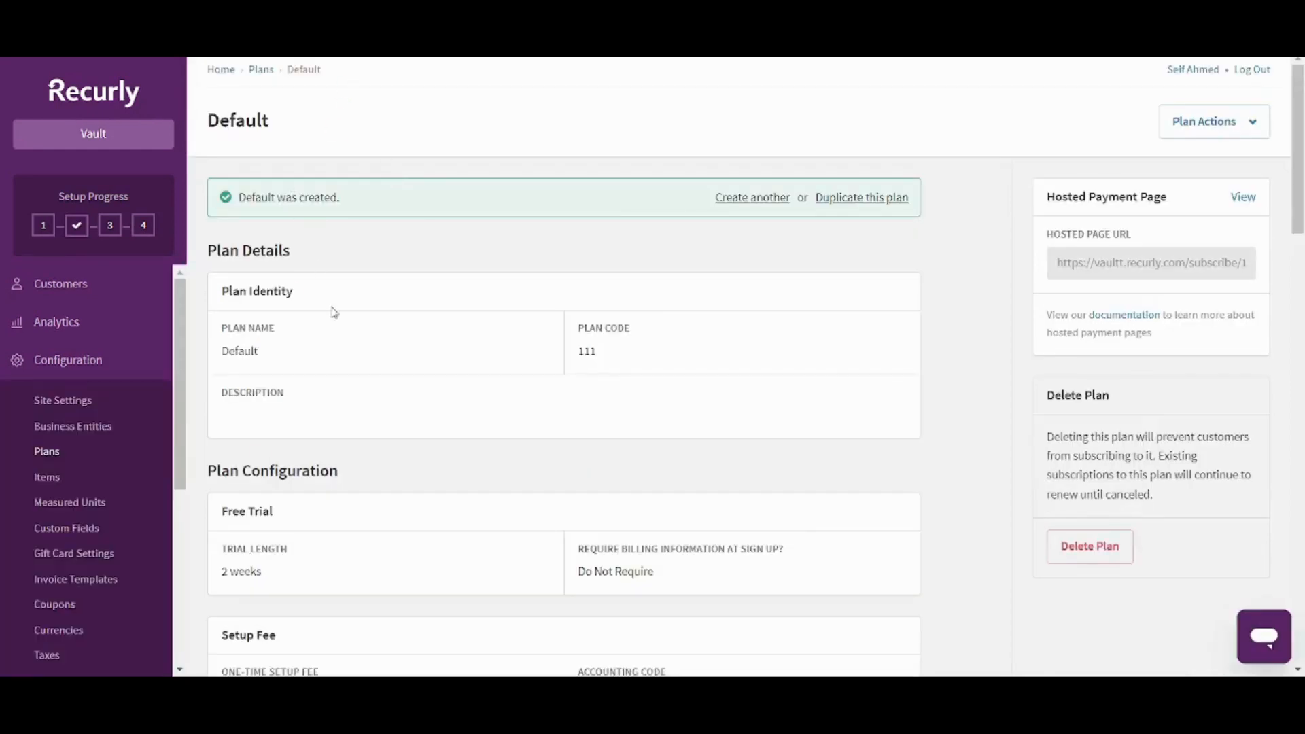
Step: Open the site's currency settings and examine the default site currency and the payment gateway currencies
{"action": "scroll", "coordinate": [176, 357], "scroll_direction": "down", "scroll_amount": 2}
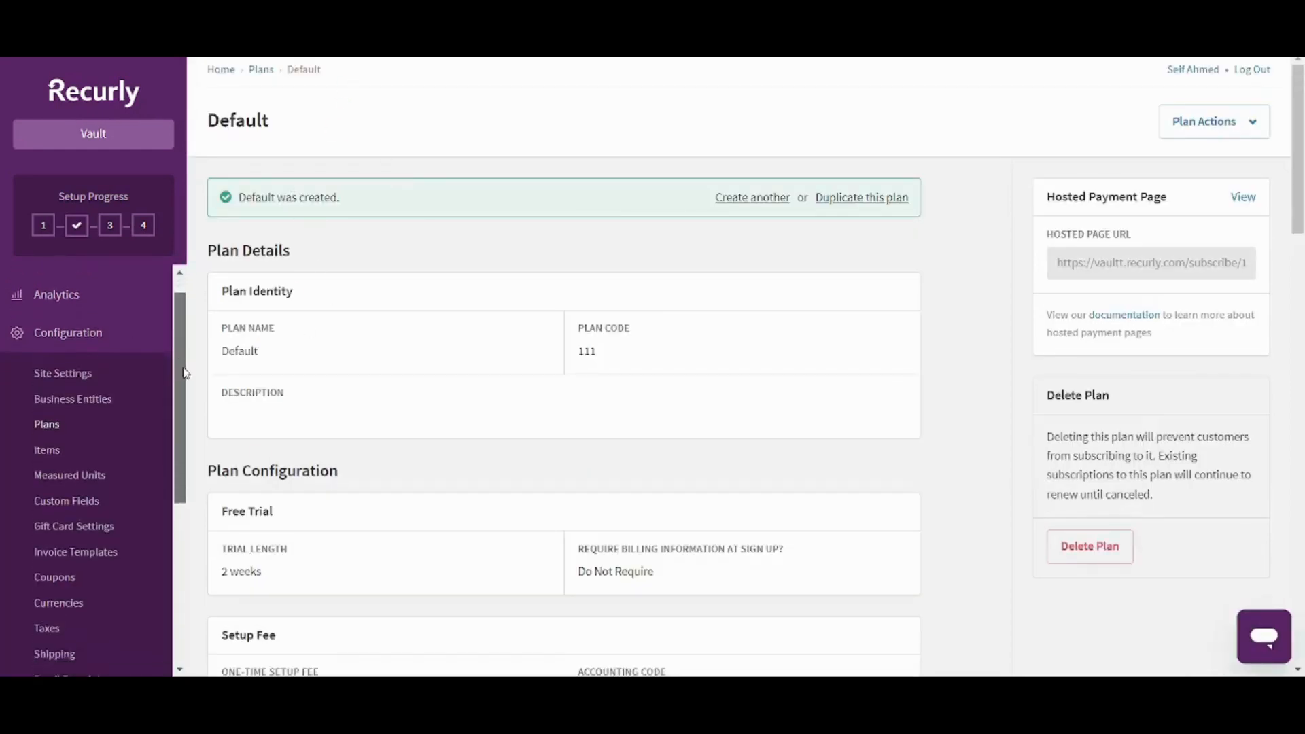
{"action": "left_click_drag", "start_coordinate": [1302, 159], "coordinate": [1303, 368]}
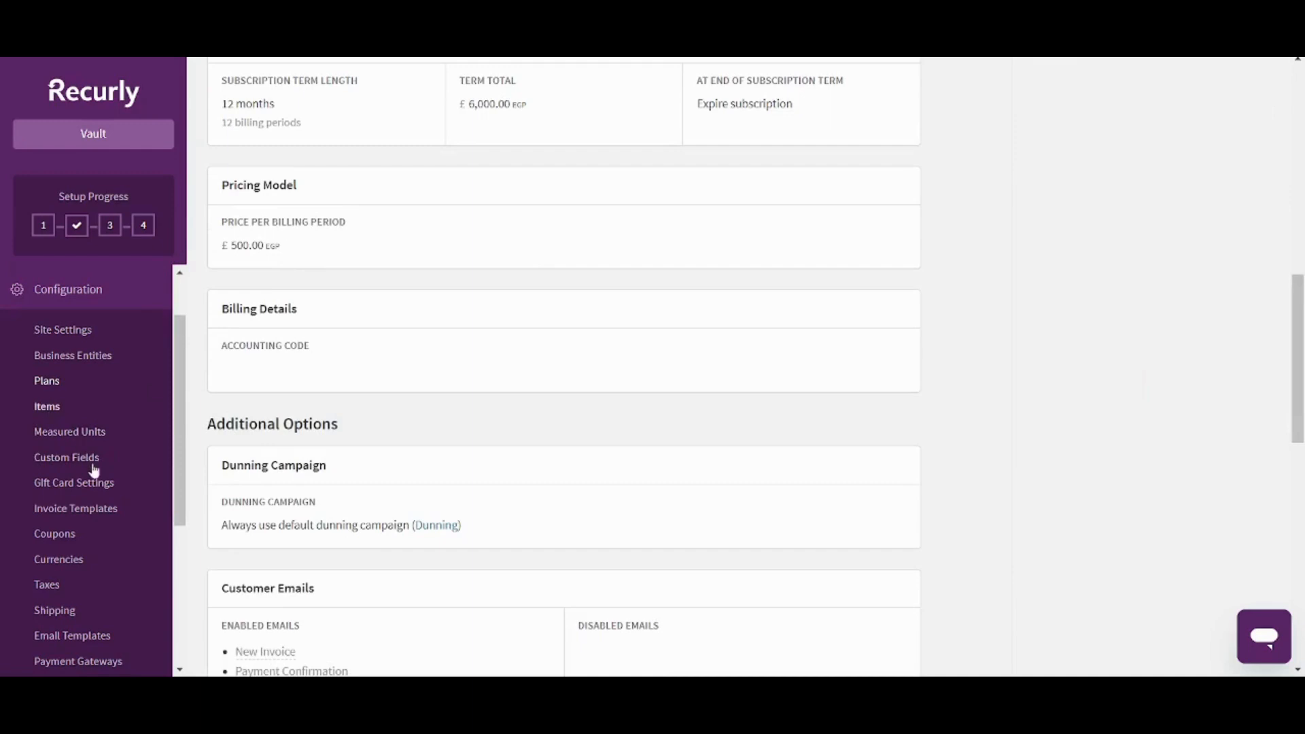
{"action": "left_click", "coordinate": [76, 557]}
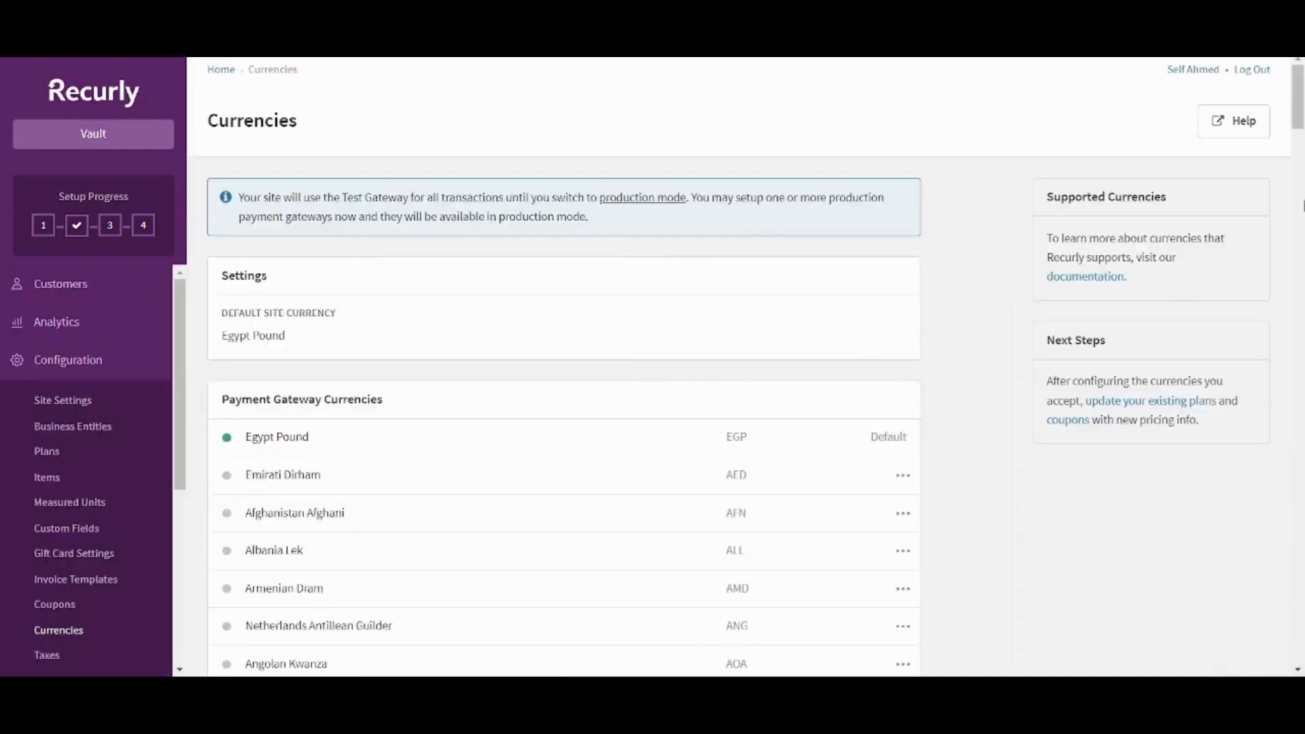
{"action": "left_click_drag", "start_coordinate": [1303, 98], "coordinate": [1304, 115]}
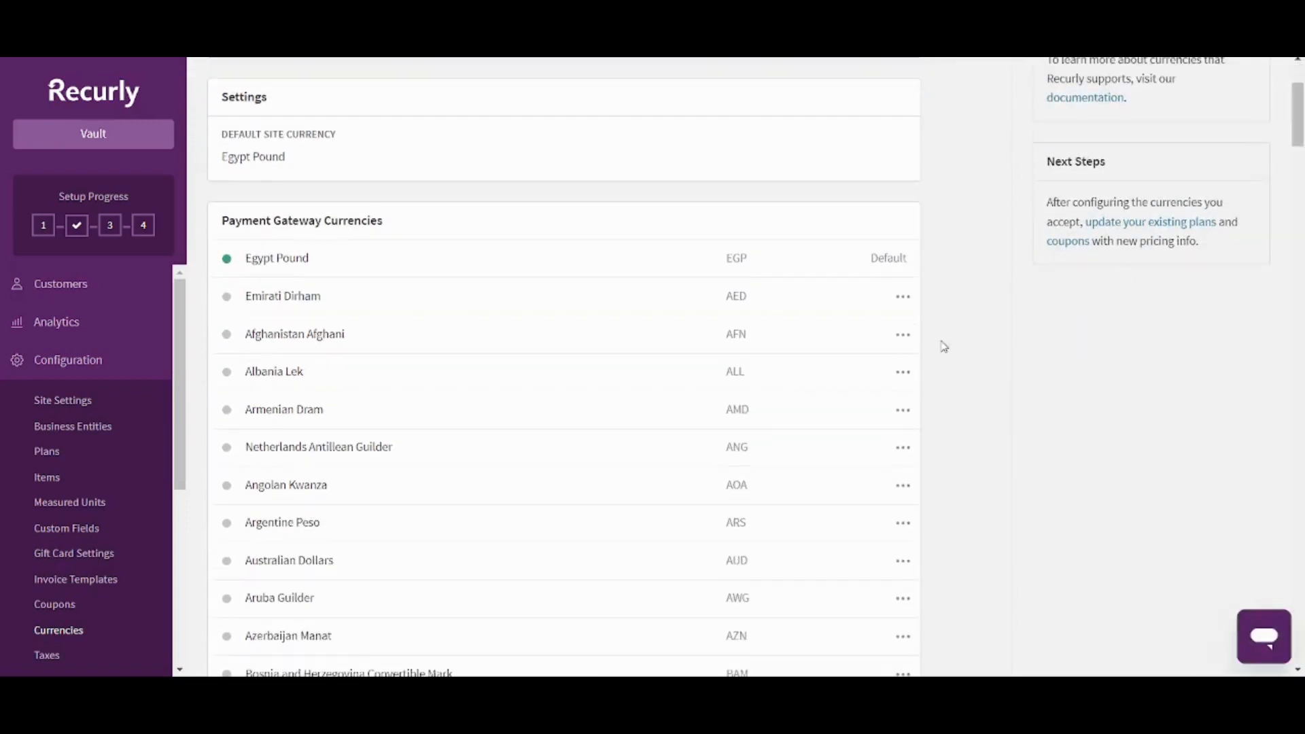
{"action": "mouse_move", "coordinate": [865, 300]}
{"action": "left_click_drag", "start_coordinate": [333, 263], "coordinate": [263, 259]}
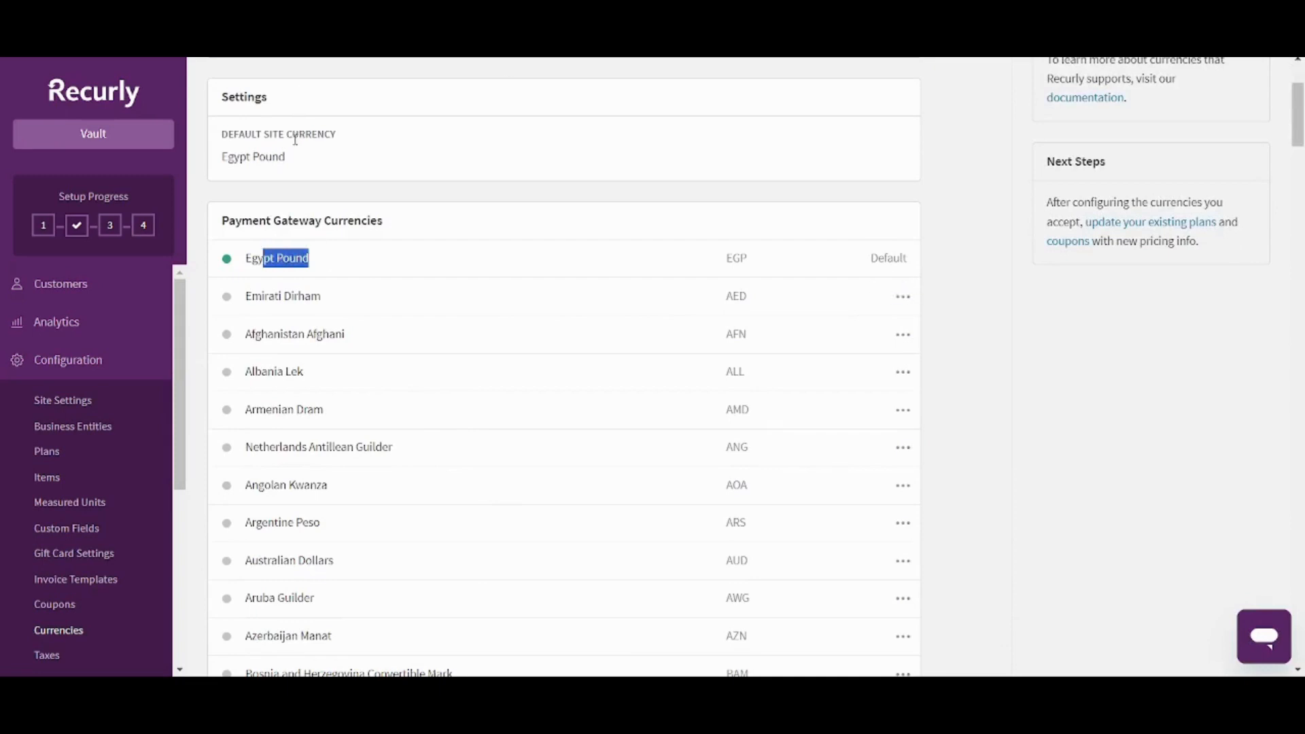
{"action": "left_click_drag", "start_coordinate": [240, 135], "coordinate": [334, 134]}
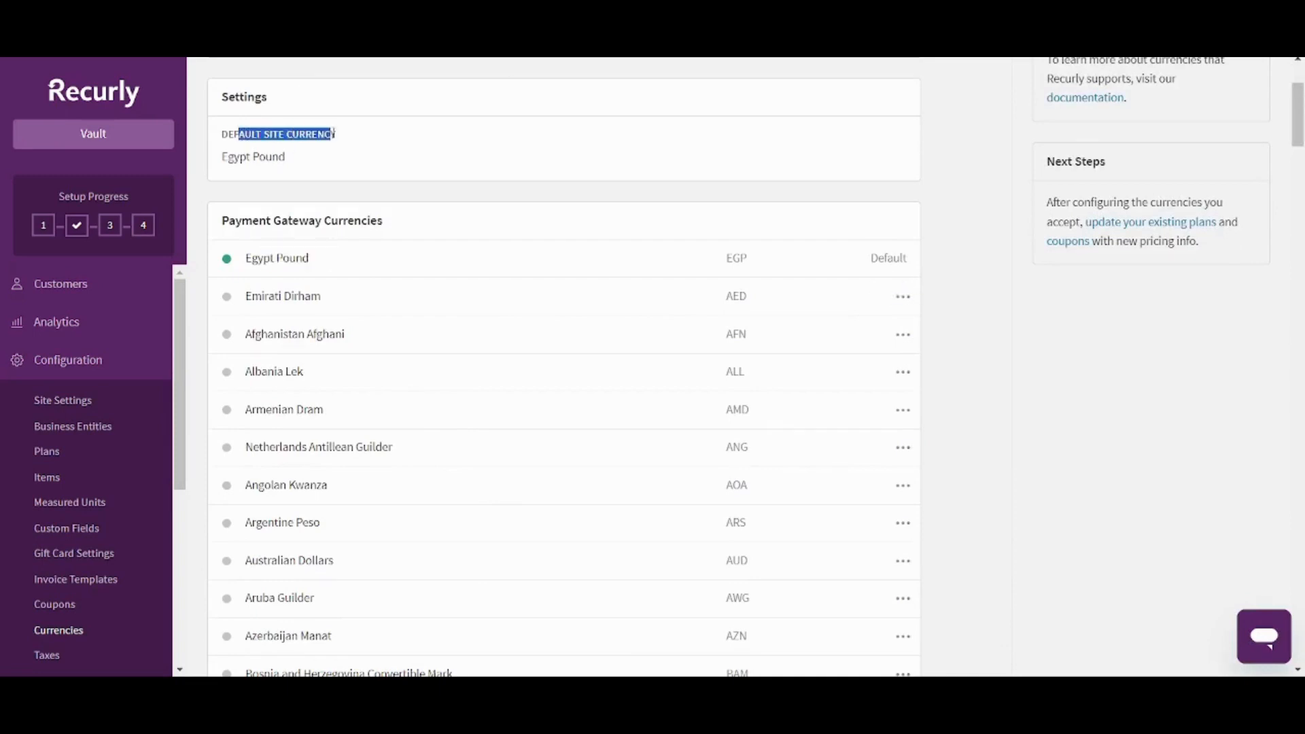
{"action": "left_click", "coordinate": [285, 155]}
{"action": "scroll", "coordinate": [285, 155], "scroll_direction": "up", "scroll_amount": 3}
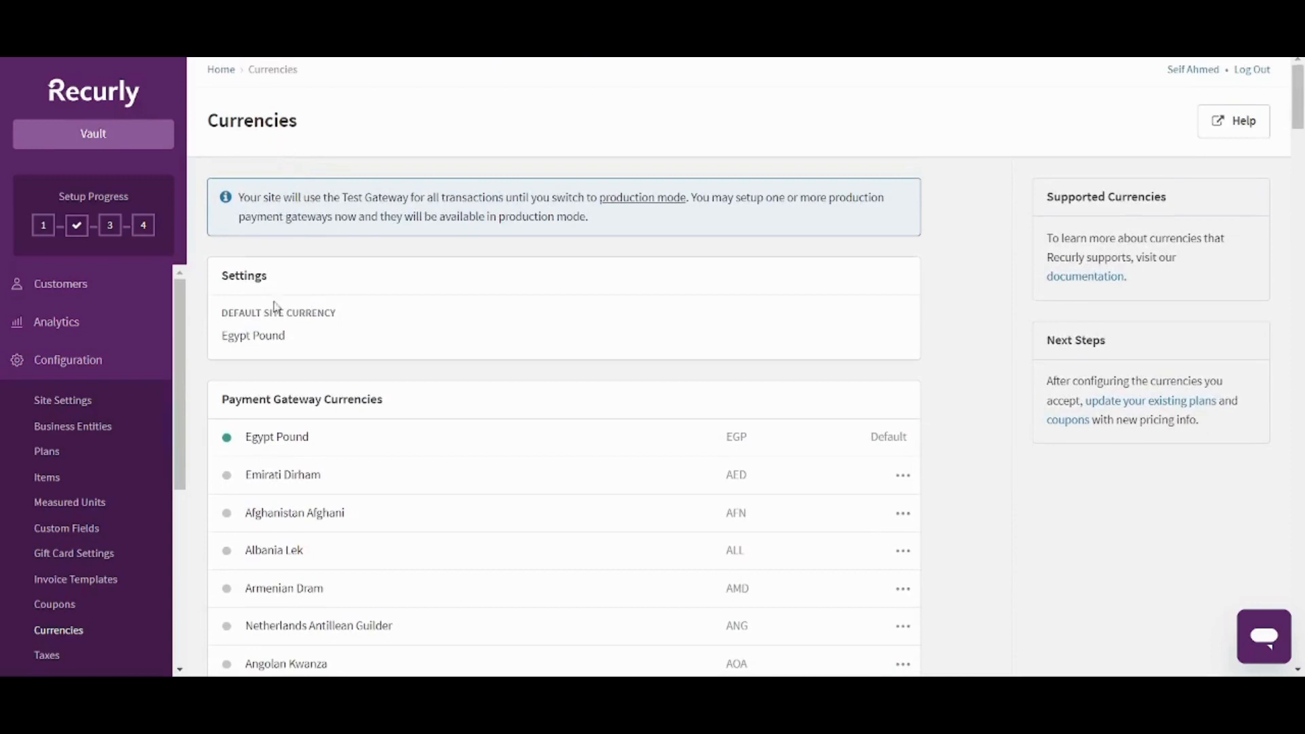
Step: Enable Emirati Dirham (AED) as an accepted payment gateway currency and check the default site currency
{"action": "left_click", "coordinate": [895, 475]}
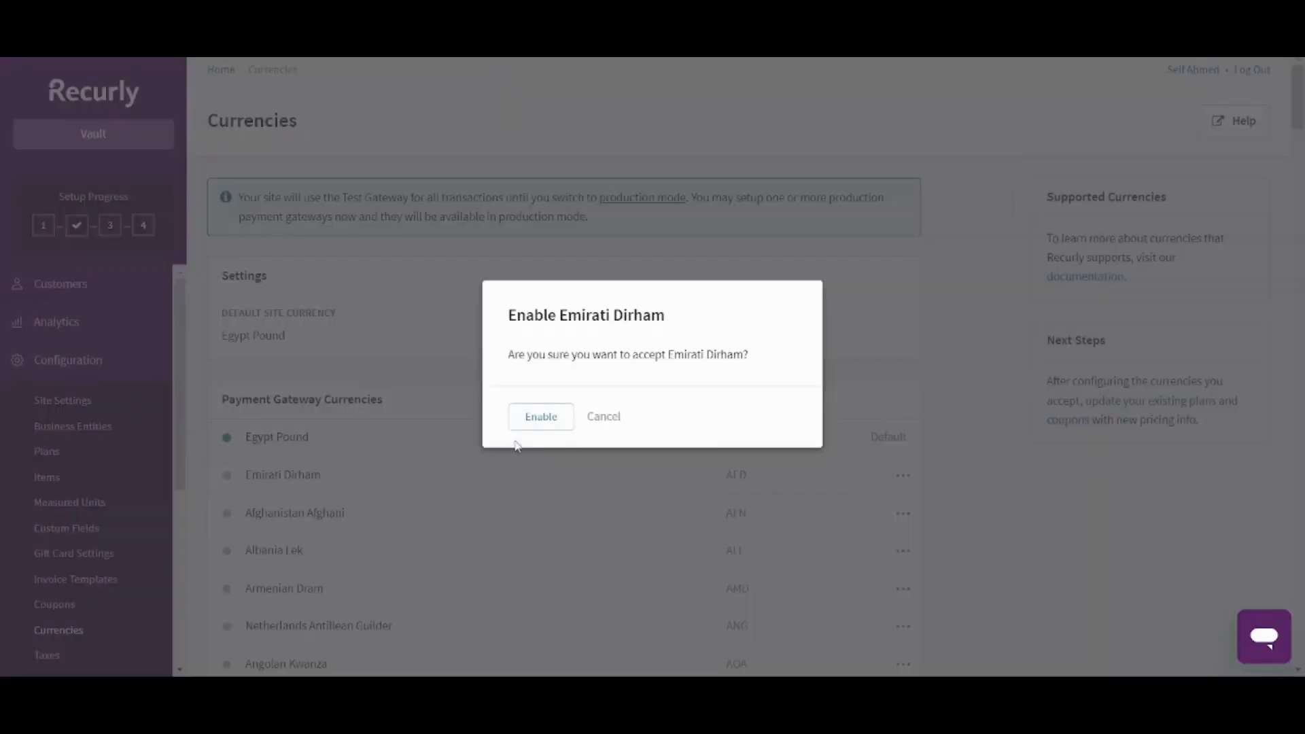
{"action": "left_click", "coordinate": [541, 424]}
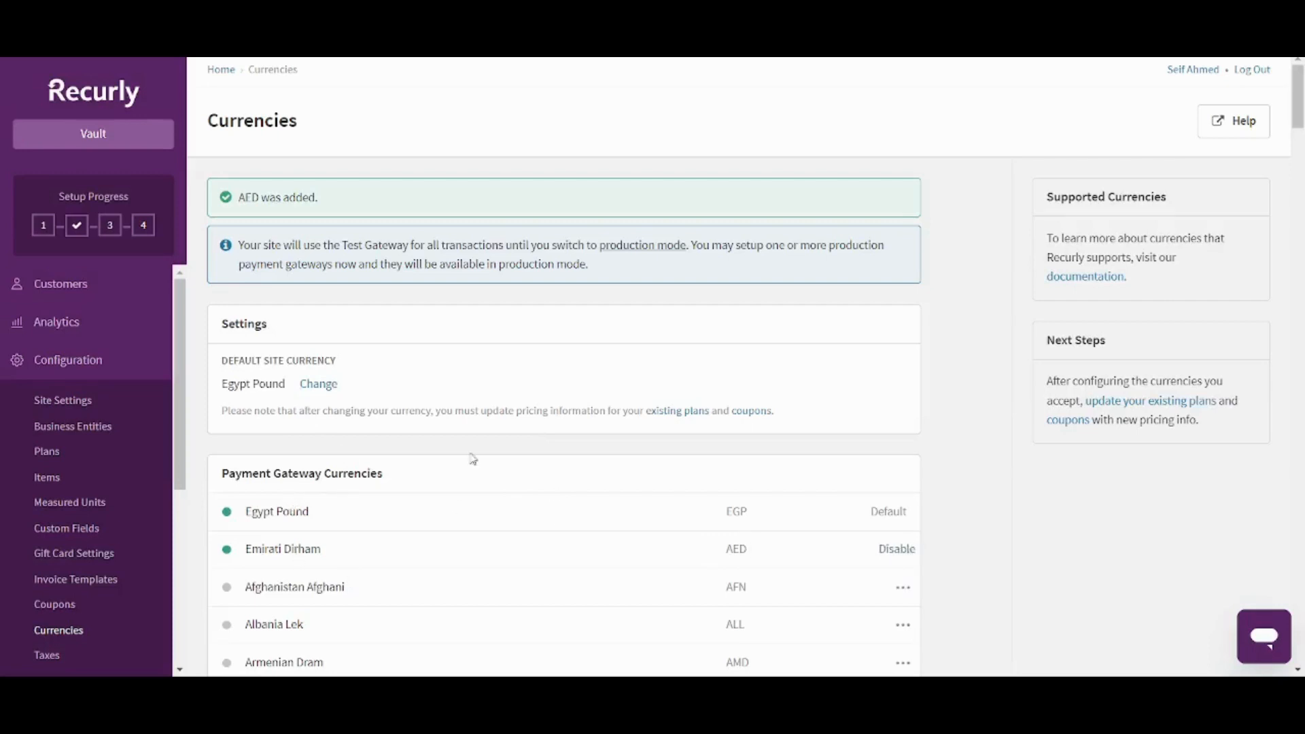
{"action": "left_click_drag", "start_coordinate": [254, 383], "coordinate": [273, 384]}
{"action": "left_click", "coordinate": [273, 384]}
Step: Open the page for adding a payment gateway and read the note on the Apple Pay option
{"action": "left_click_drag", "start_coordinate": [182, 350], "coordinate": [183, 474]}
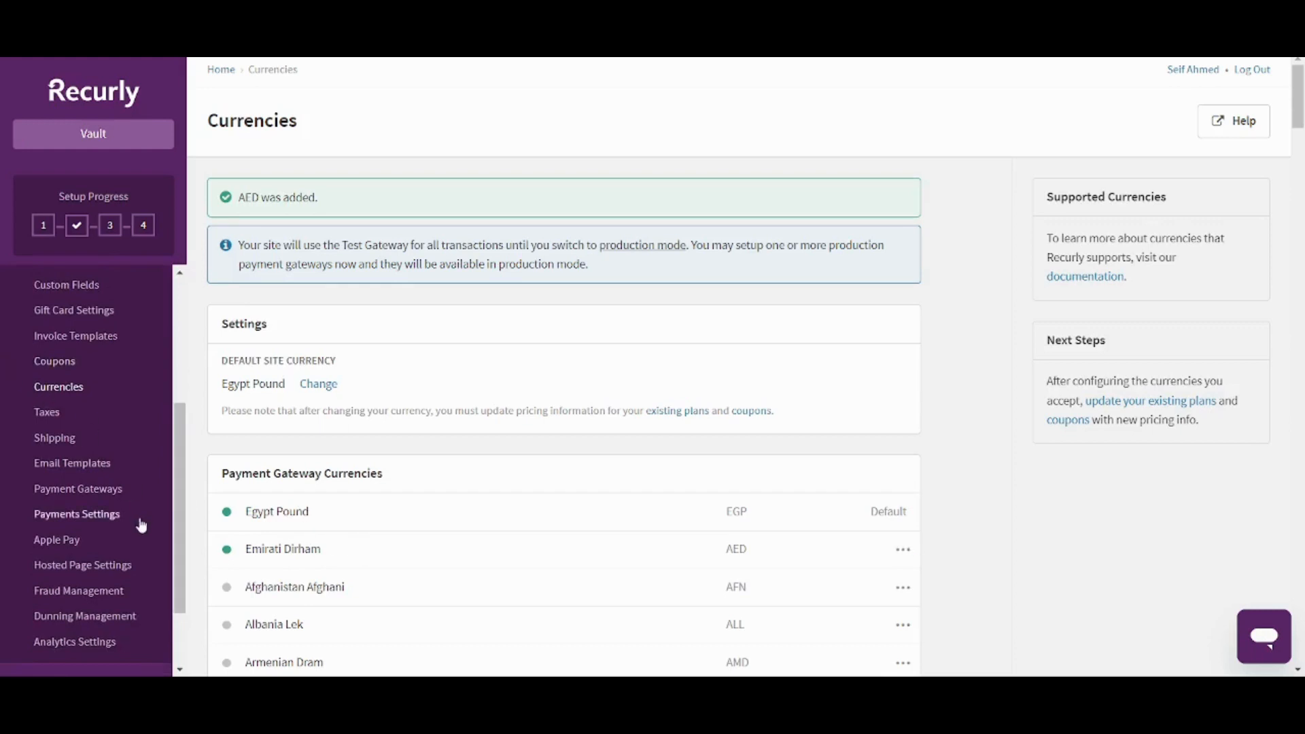
{"action": "left_click_drag", "start_coordinate": [178, 520], "coordinate": [180, 533]}
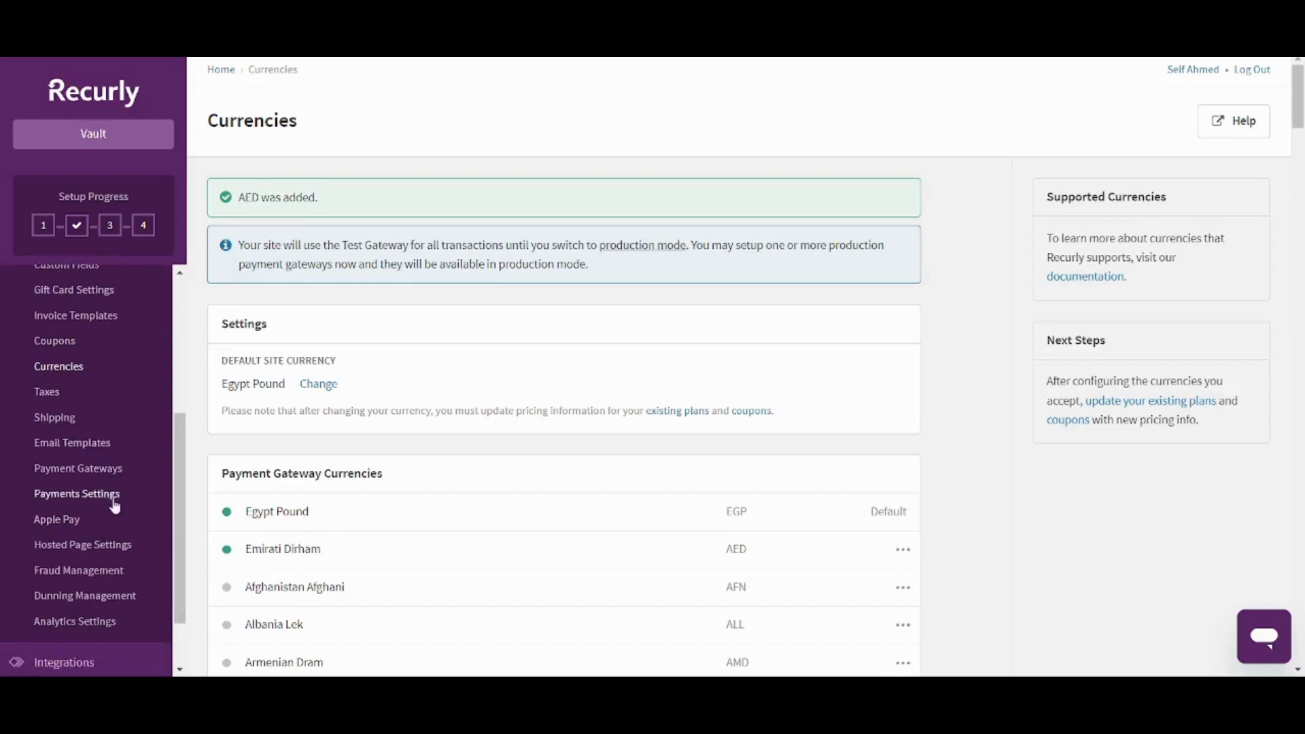
{"action": "left_click", "coordinate": [92, 470]}
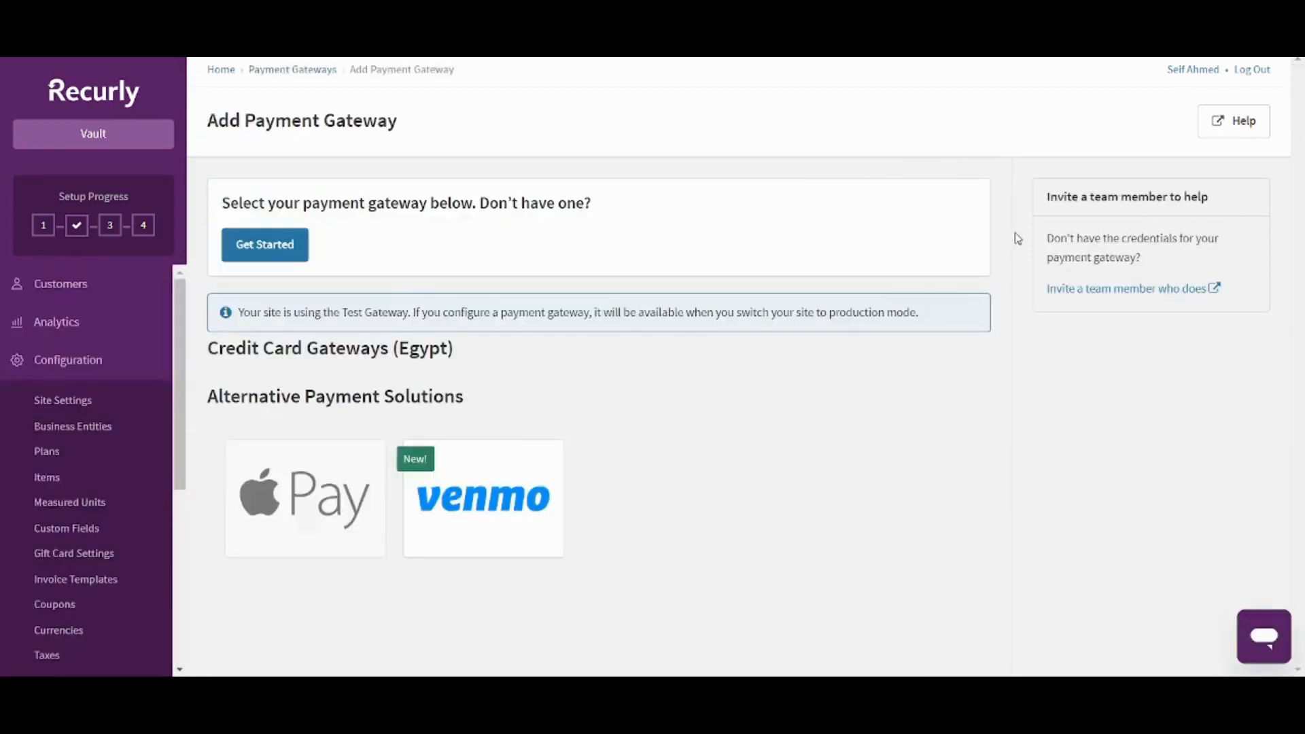
{"action": "mouse_move", "coordinate": [285, 501]}
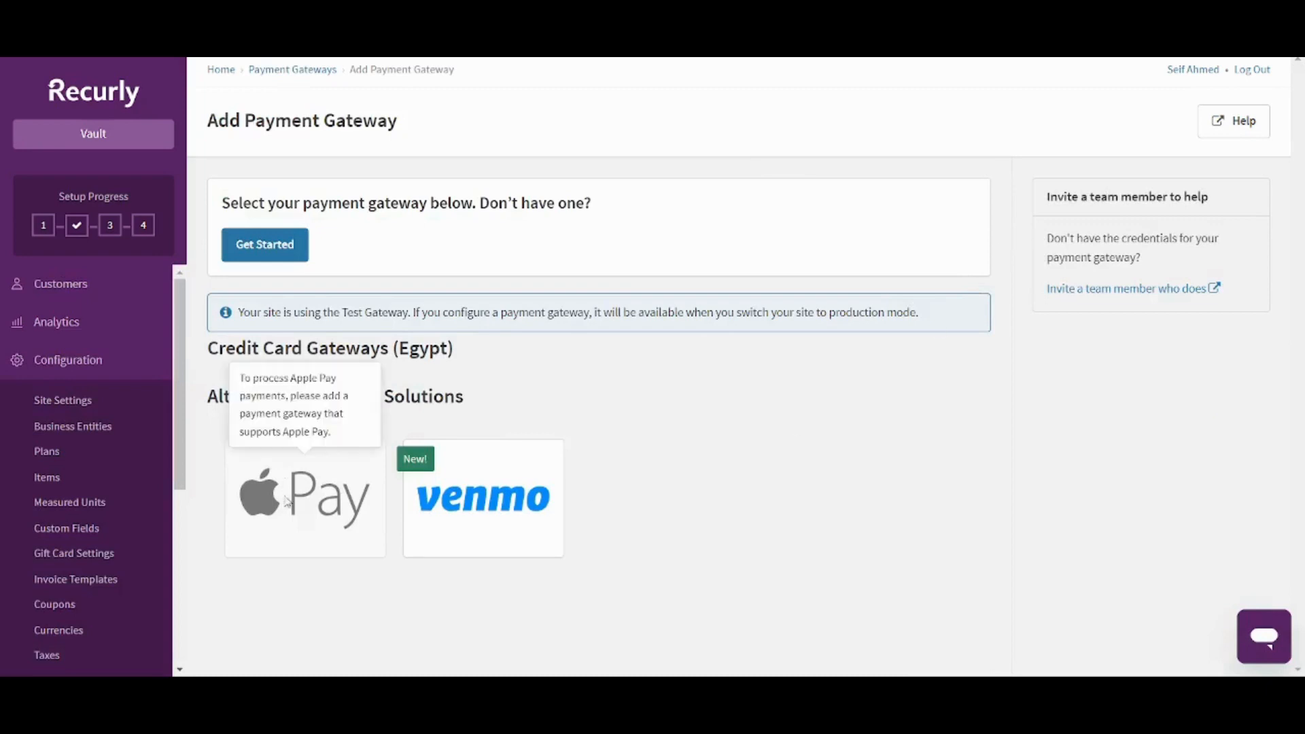